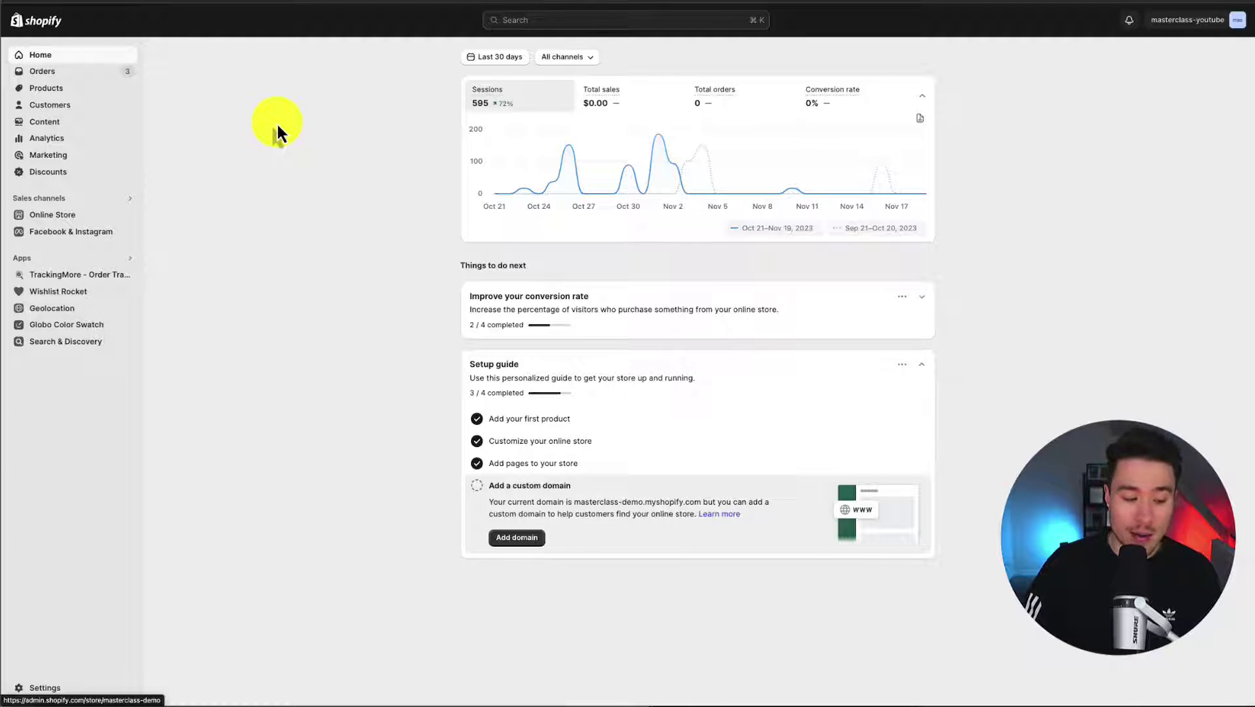
# Go to Settings and open the Policies page
pyautogui.click(42, 687)
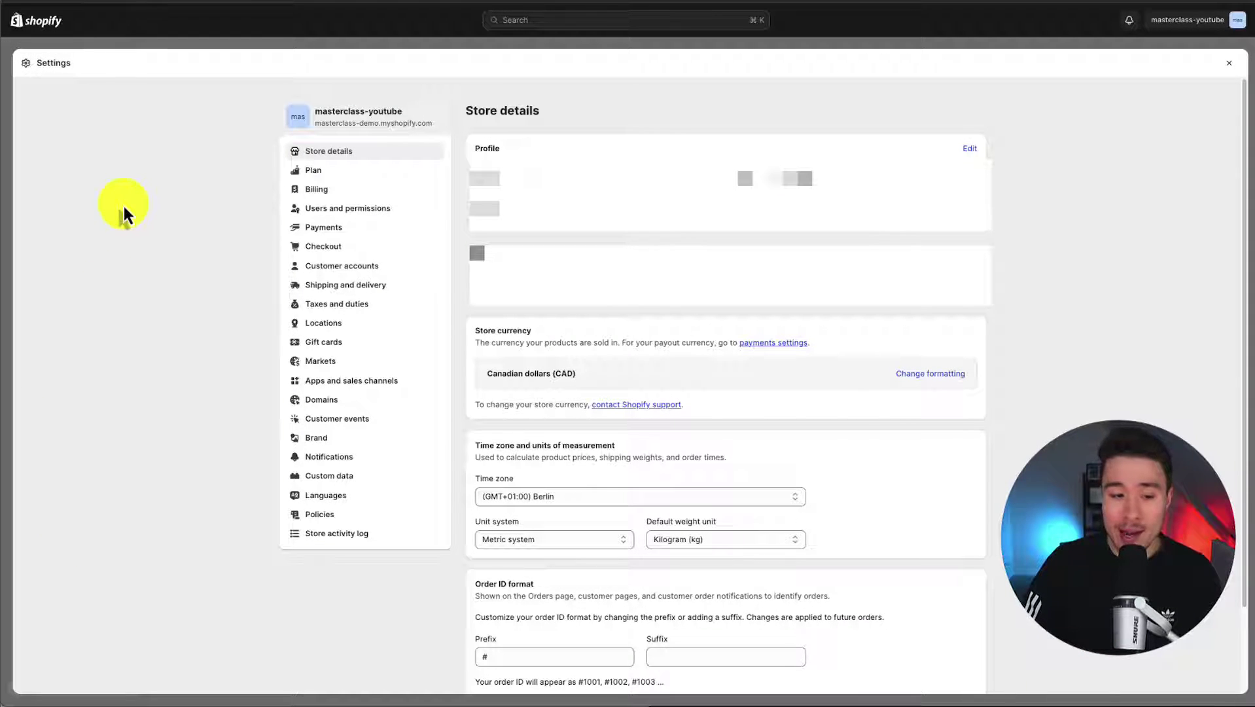
pyautogui.click(314, 515)
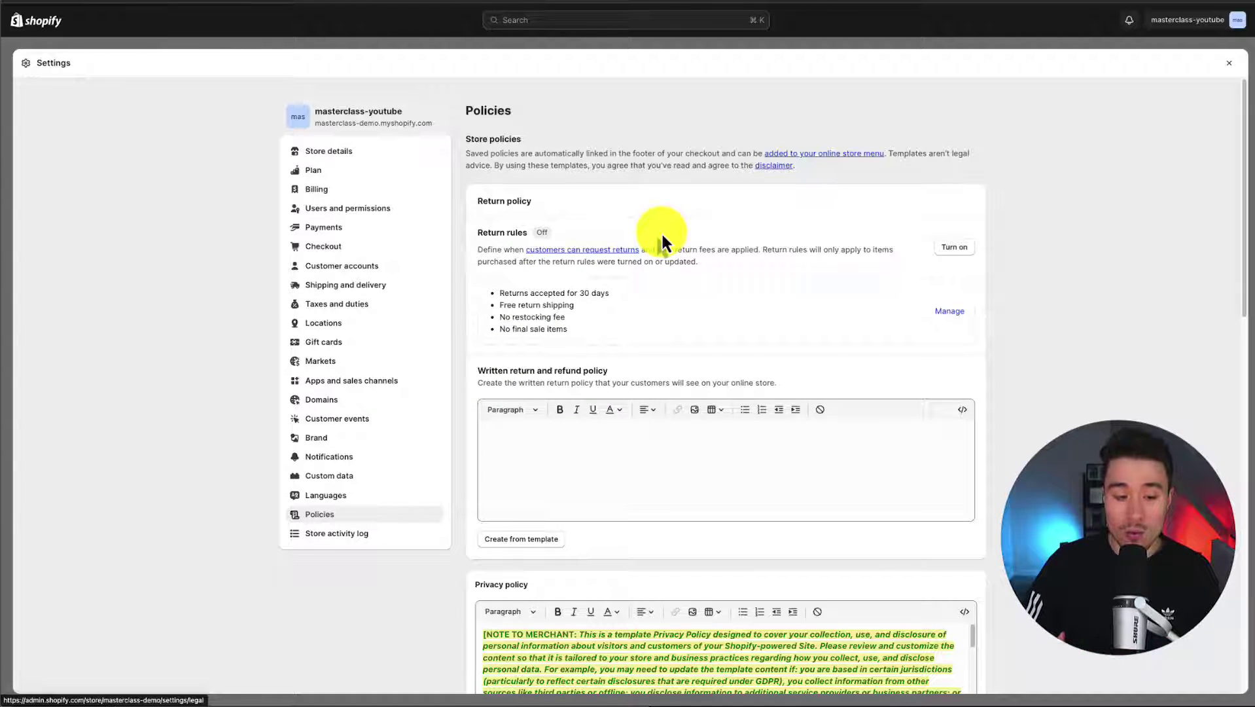
# Scroll to the empty Terms of service policy and fill it from Shopify's template
pyautogui.scroll(-3, 660, 231)
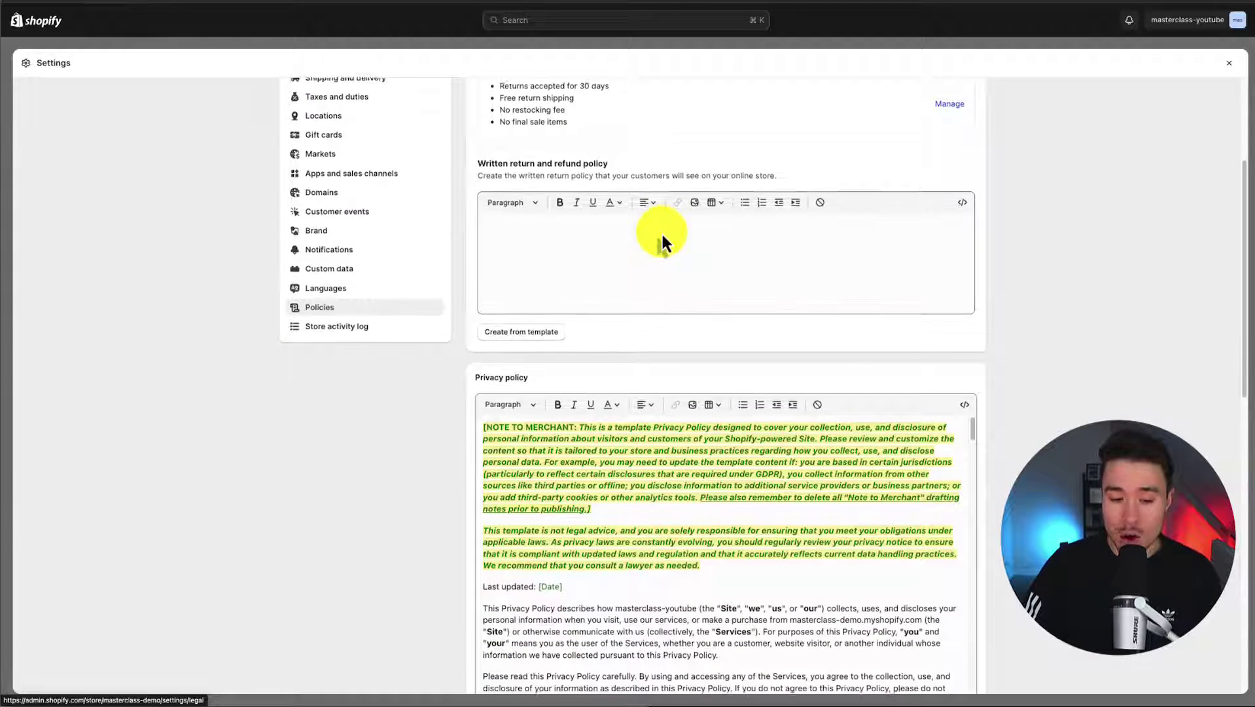
pyautogui.scroll(-4, 661, 232)
pyautogui.scroll(-5, 557, 361)
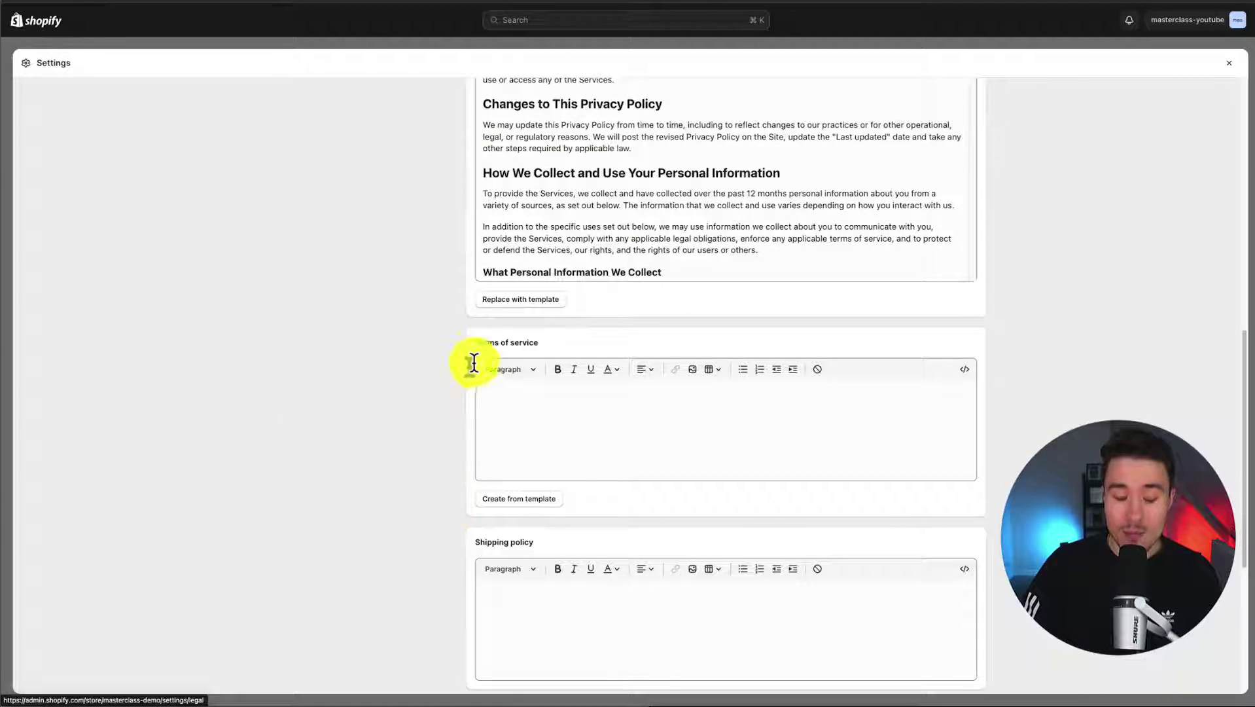
pyautogui.tripleClick(513, 339)
pyautogui.click(394, 382)
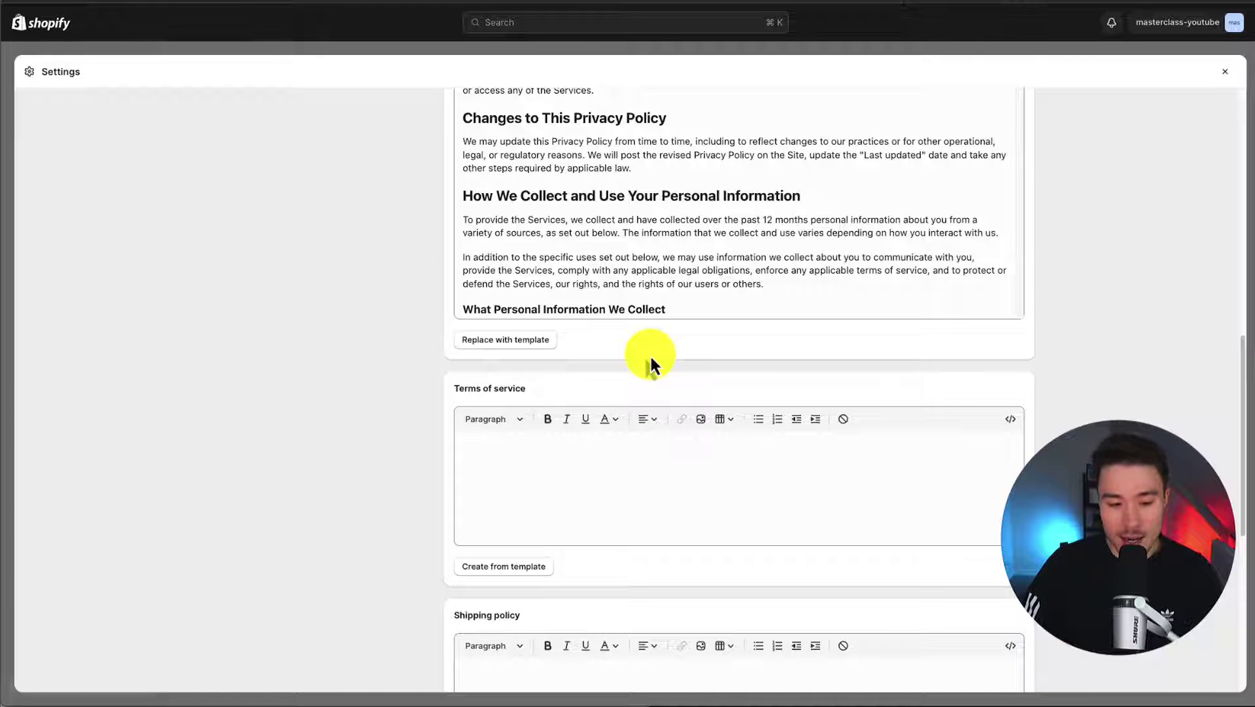
pyautogui.click(507, 474)
pyautogui.scroll(-2, 507, 474)
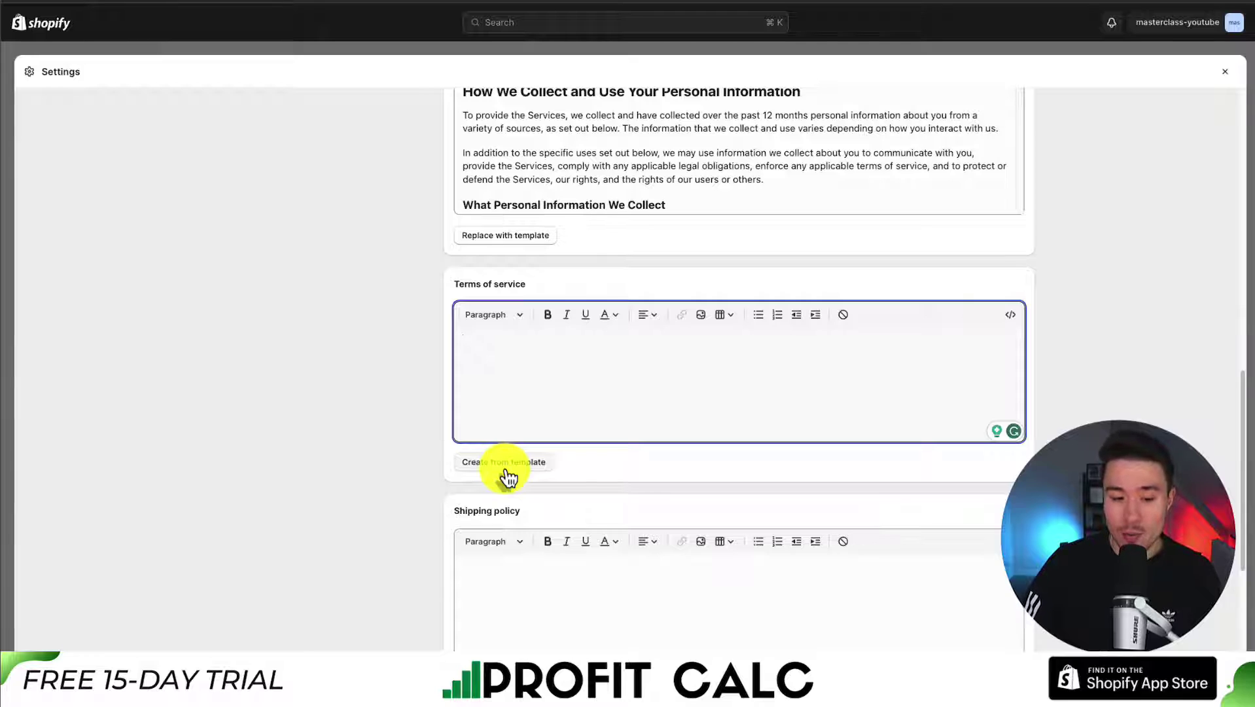
pyautogui.click(482, 469)
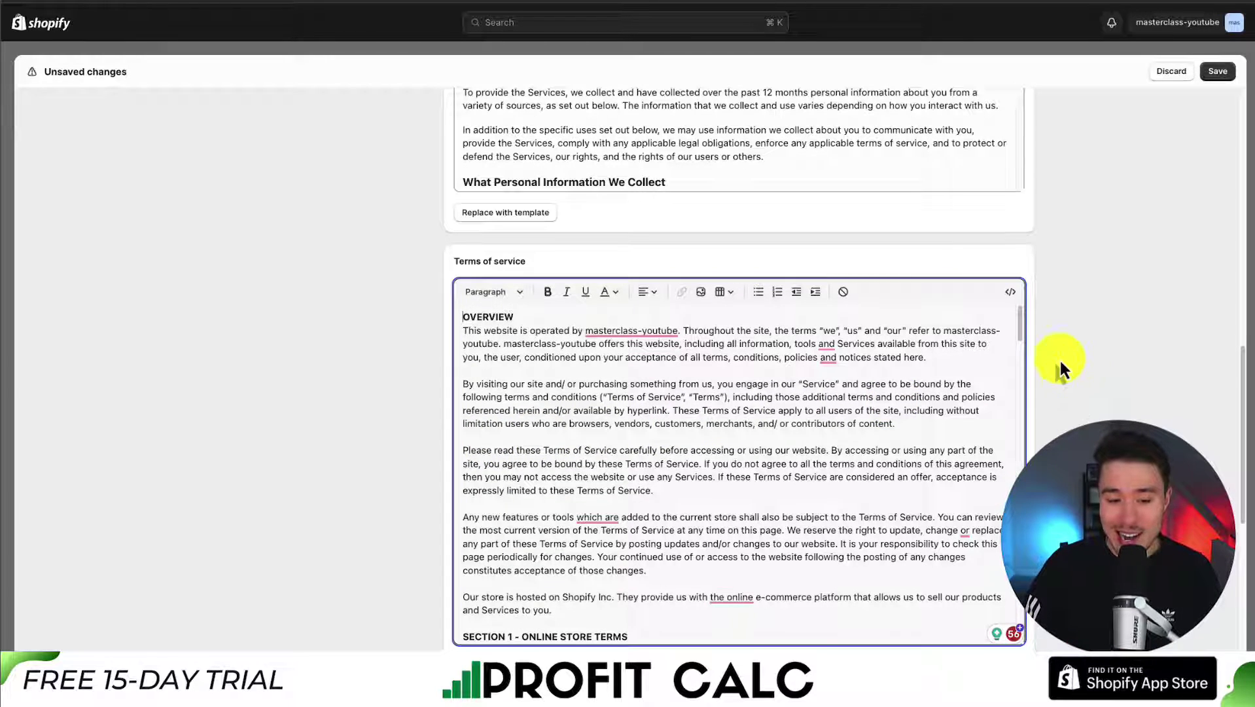
# Review the Terms of service template text and select its [LINK TO REFUND POLICY] placeholder
pyautogui.moveTo(1019, 320); pyautogui.dragTo(919, 538)
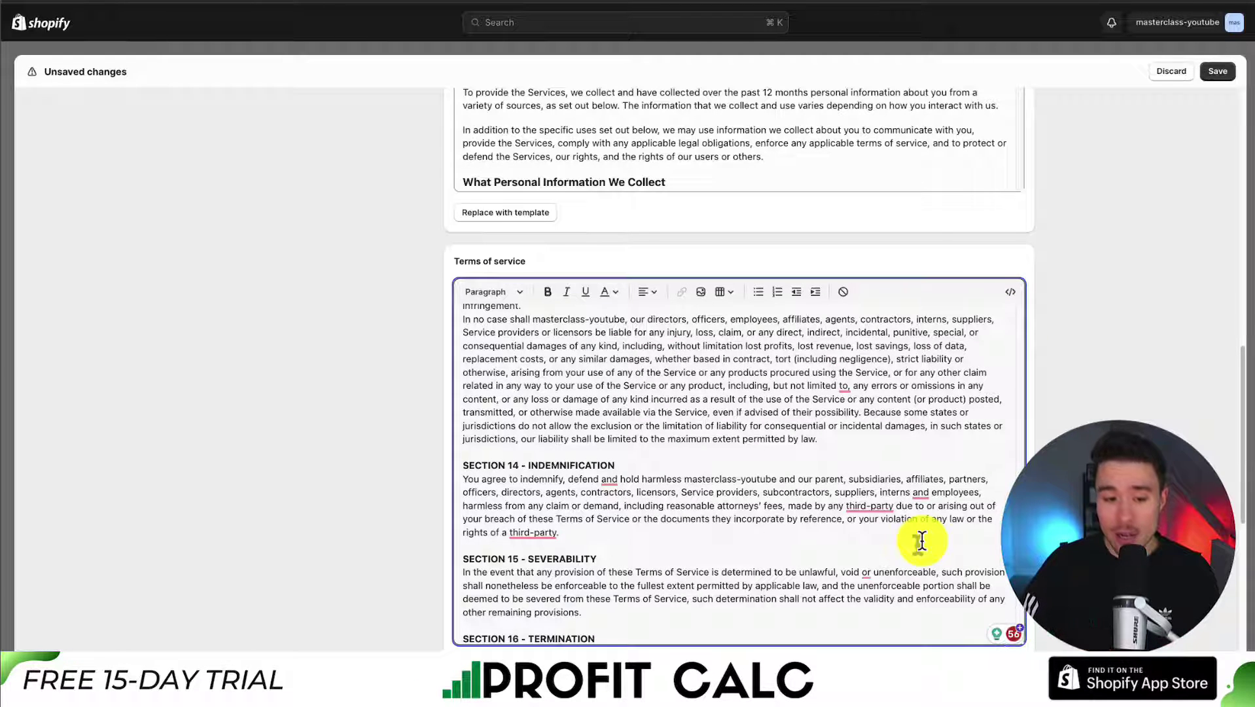
pyautogui.scroll(10, 922, 541)
pyautogui.scroll(-3, 922, 541)
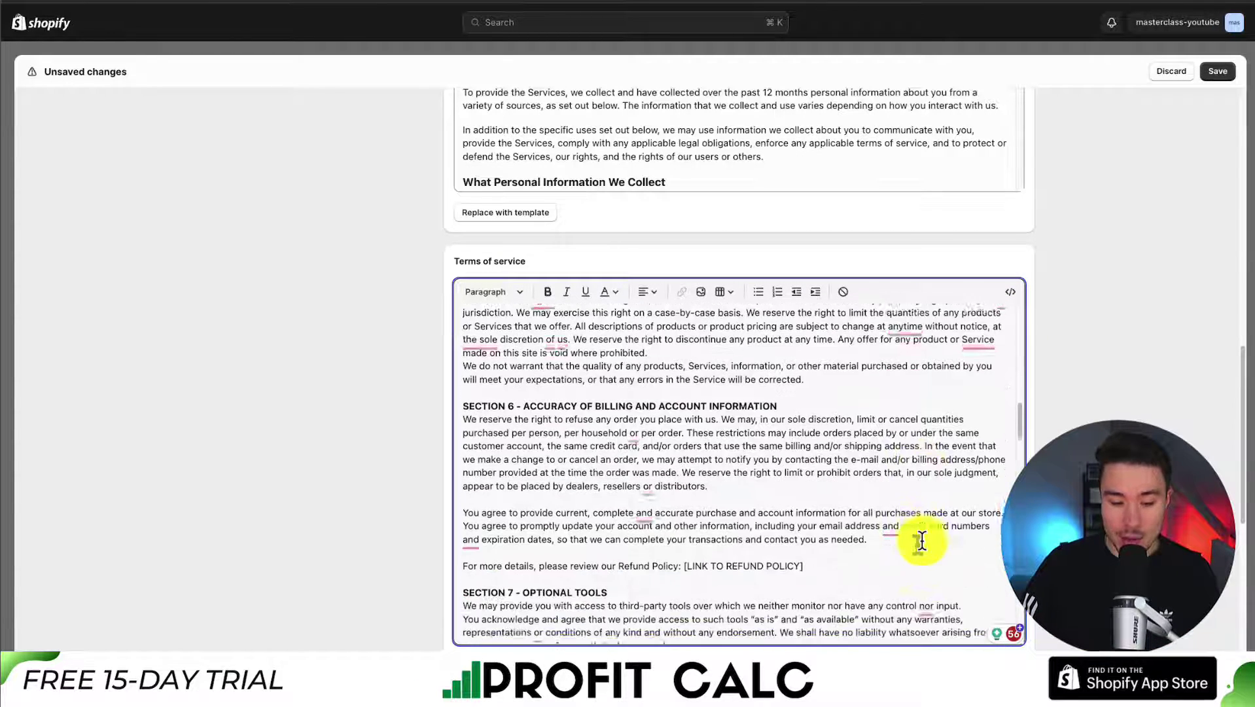
pyautogui.moveTo(682, 495); pyautogui.dragTo(818, 490)
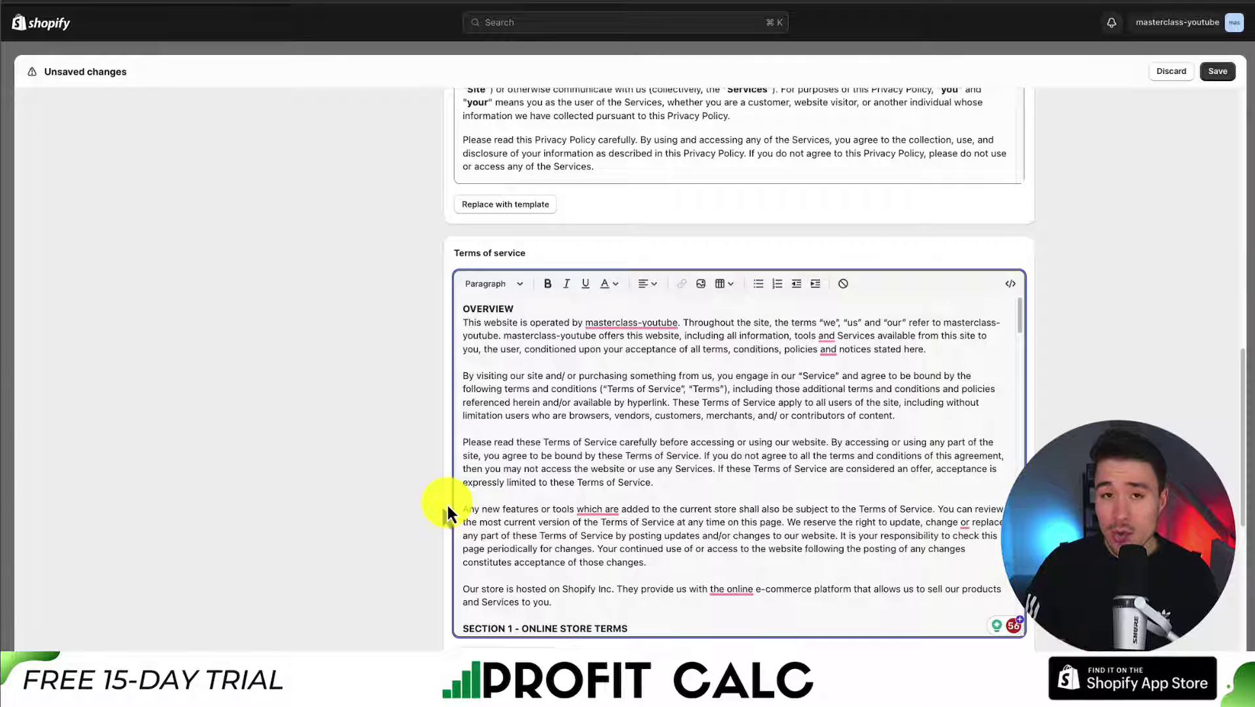
pyautogui.click(1123, 190)
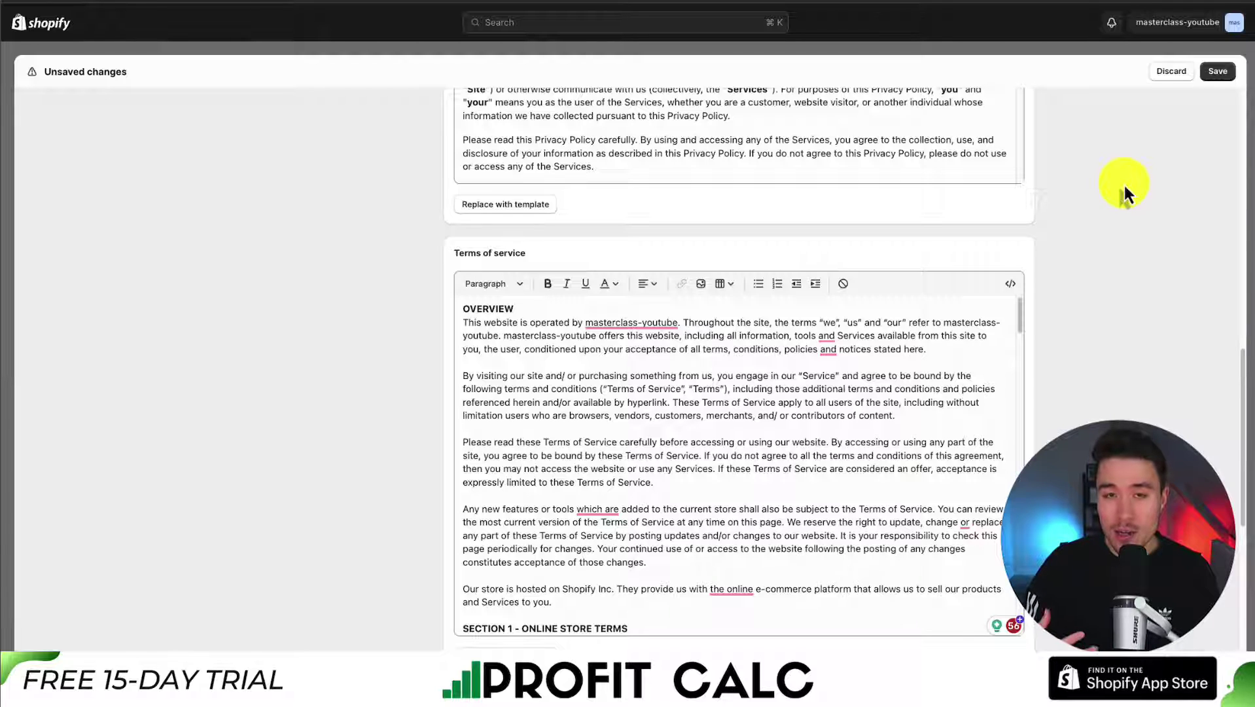
pyautogui.scroll(6, 496, 246)
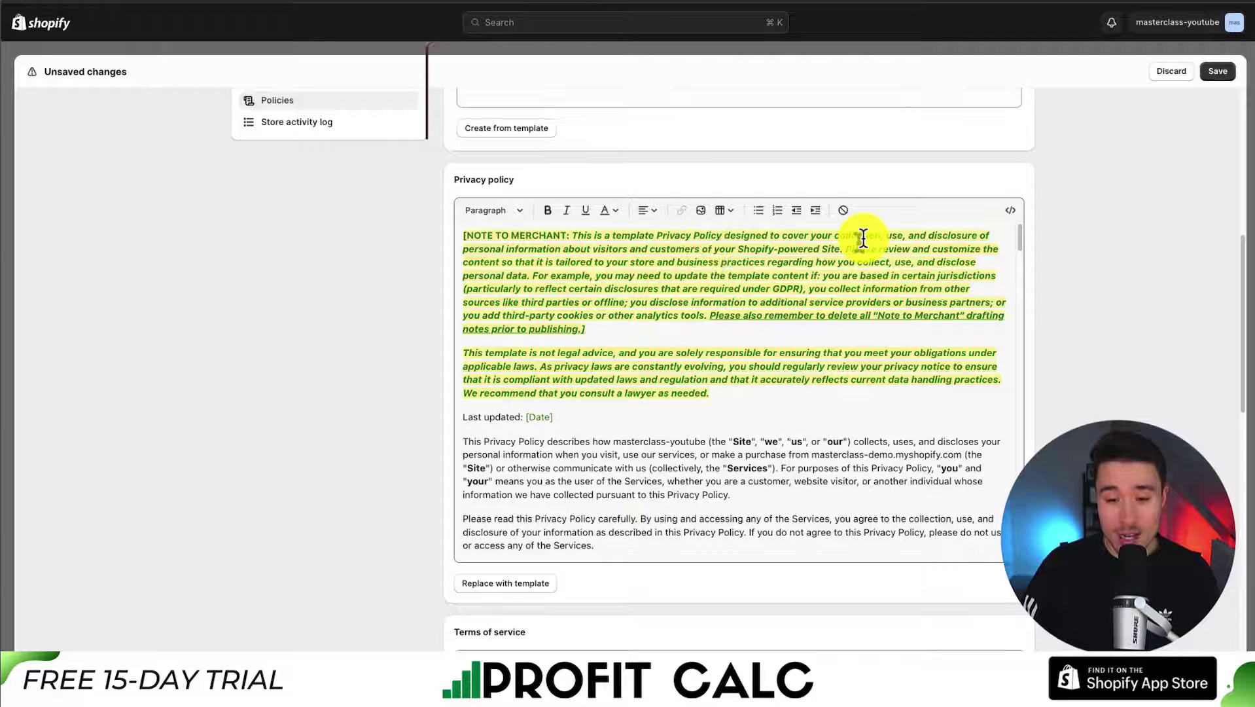
# Check the Privacy policy's template note, then save both policy texts
pyautogui.moveTo(502, 262); pyautogui.dragTo(682, 262)
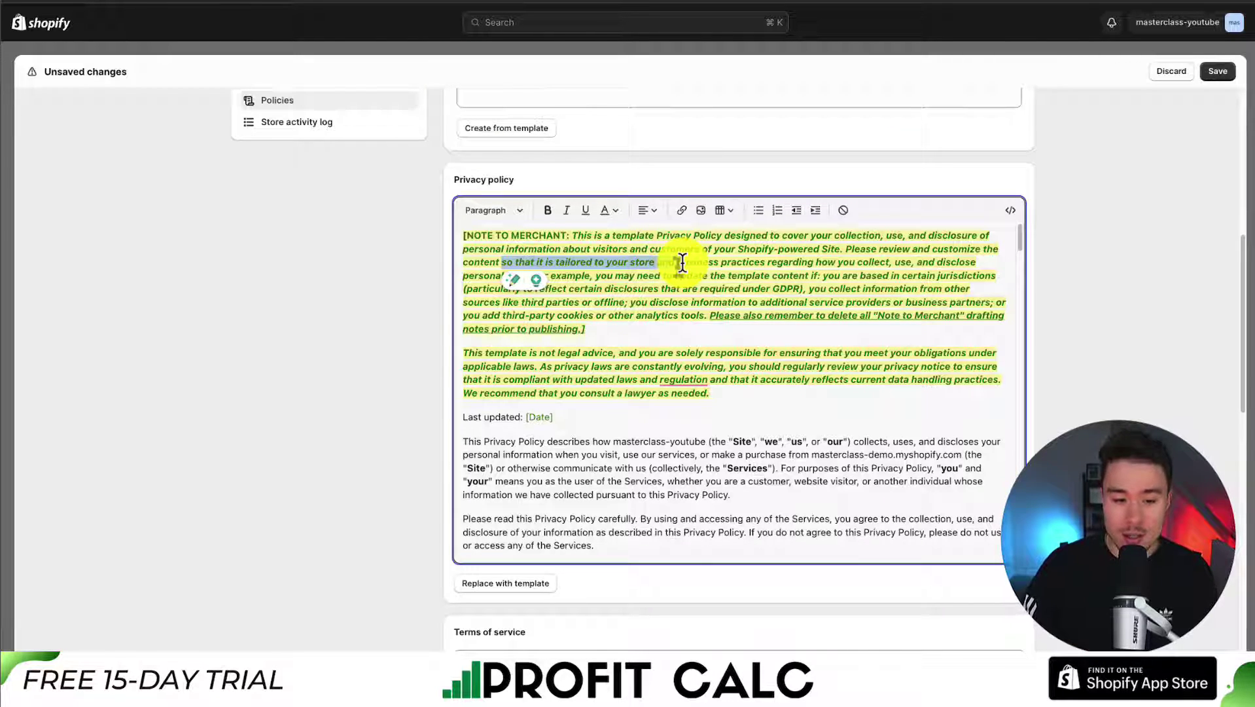
pyautogui.click(485, 354)
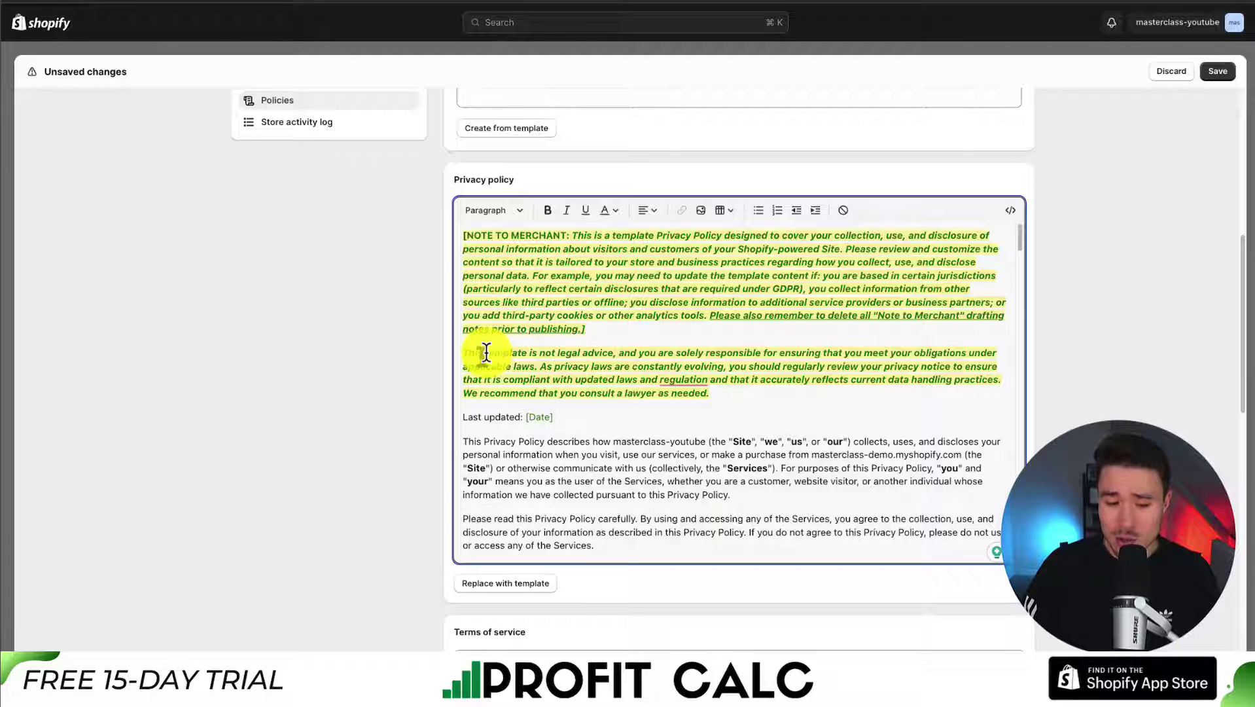
pyautogui.click(651, 354)
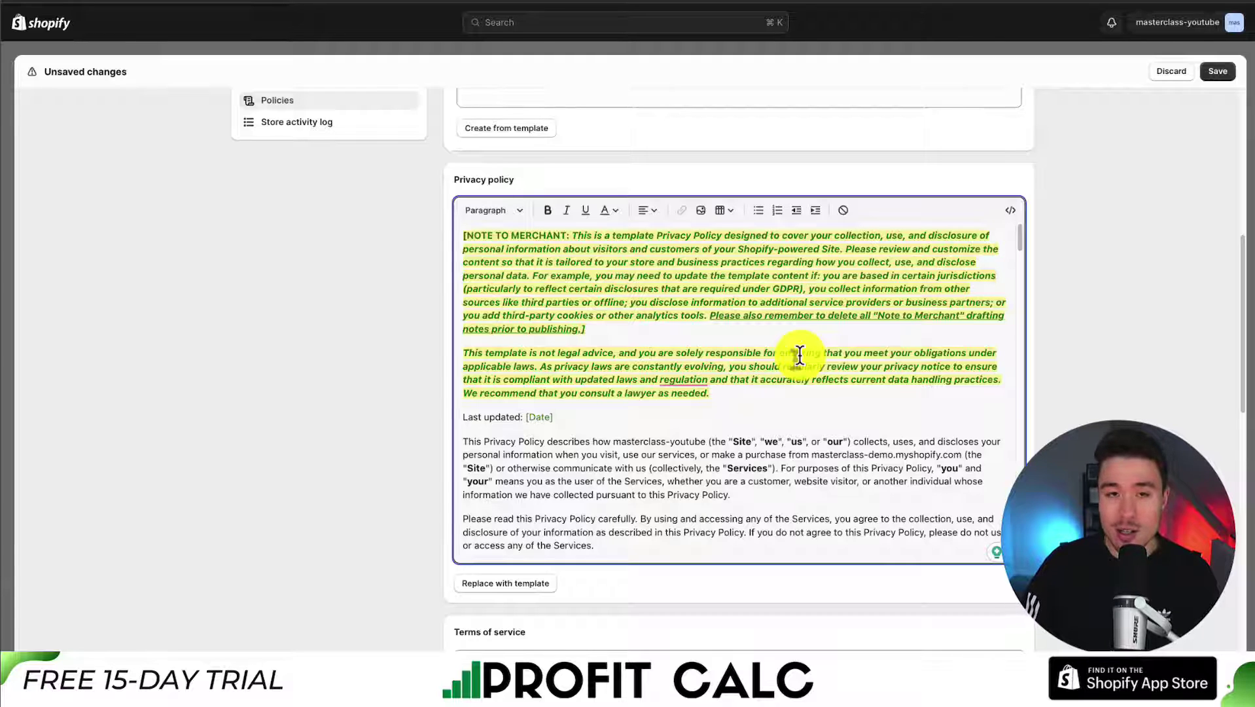
pyautogui.scroll(-5, 800, 355)
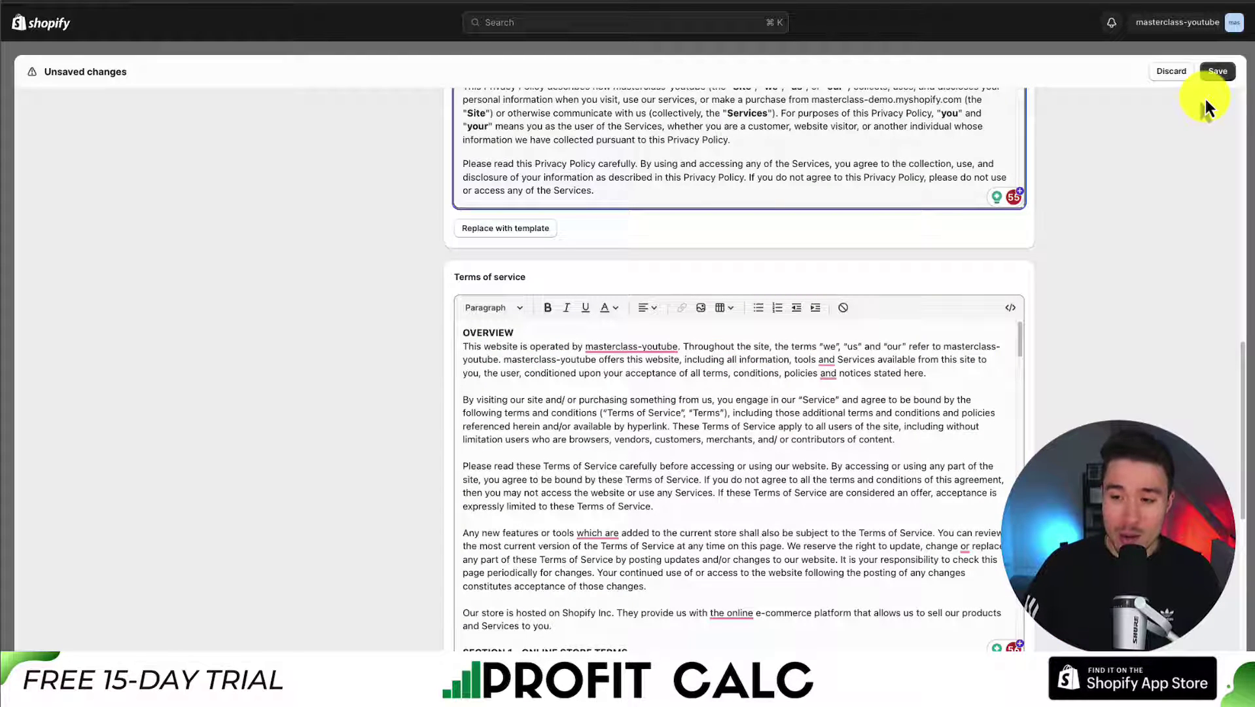
pyautogui.click(1216, 75)
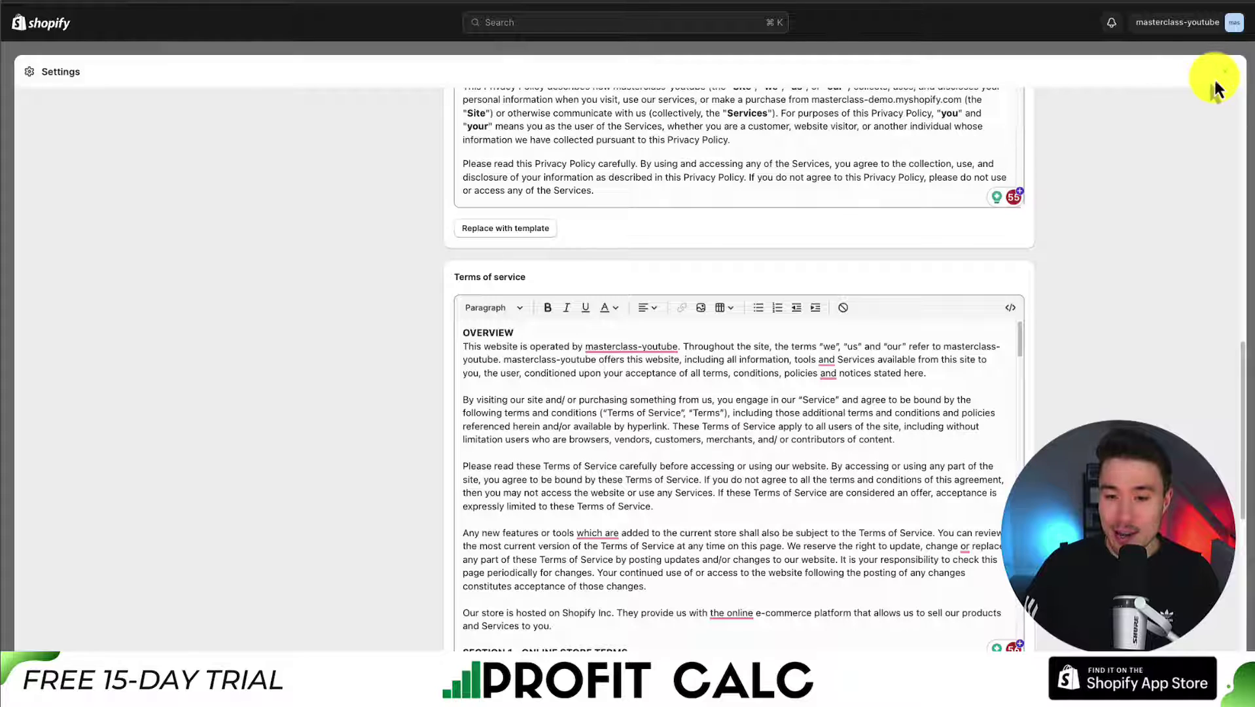
# Close Settings and go to Online Store Themes, where Dawn is the current theme
pyautogui.click(1224, 72)
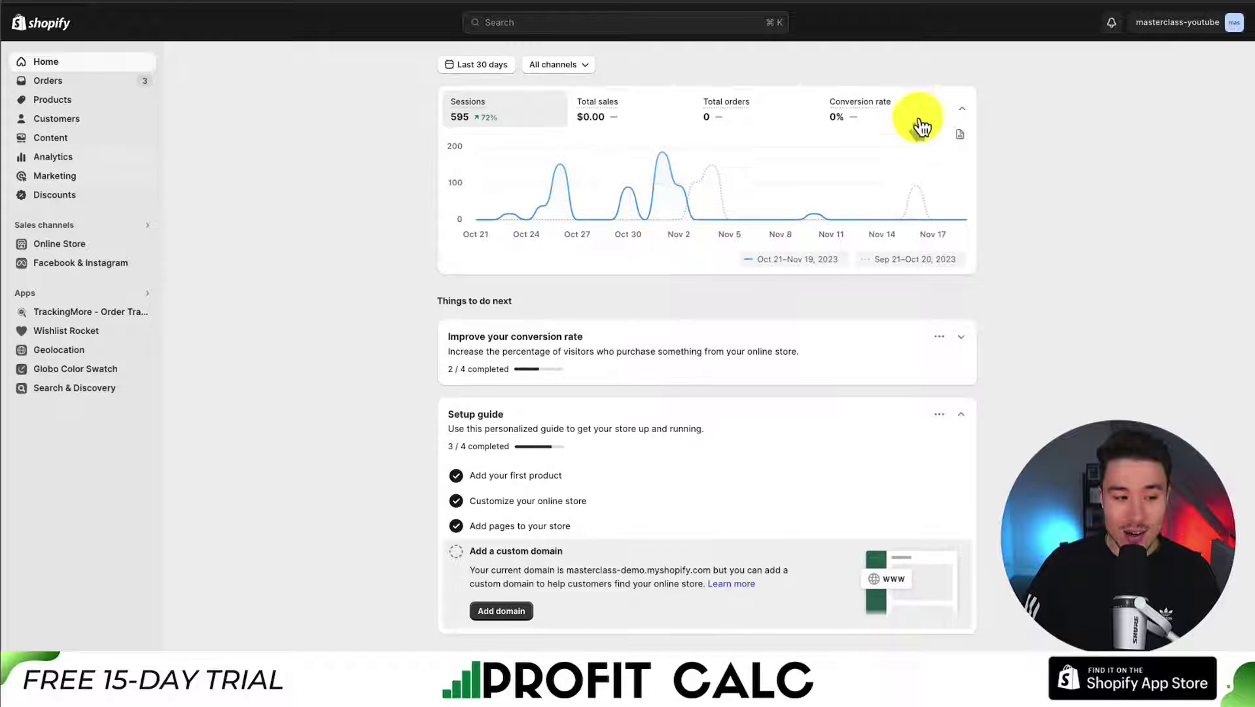
pyautogui.click(55, 246)
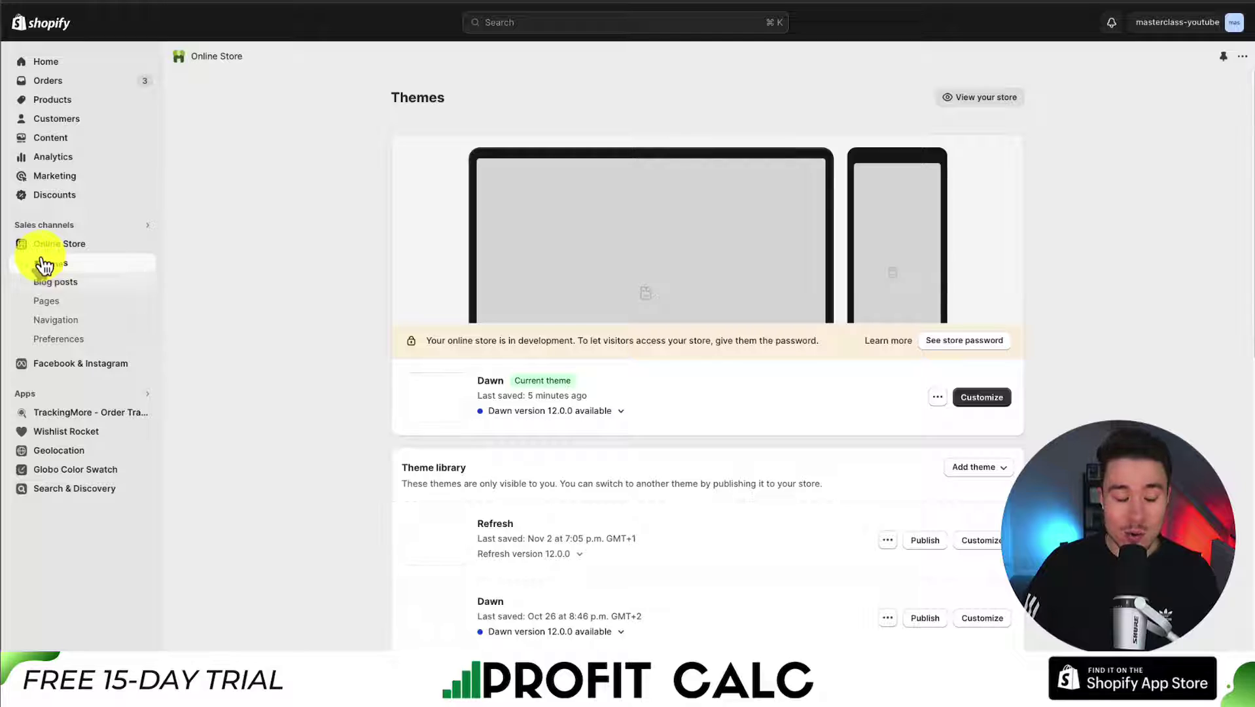
# Open Footer menu #1 from Navigation and begin adding a new menu item
pyautogui.click(59, 324)
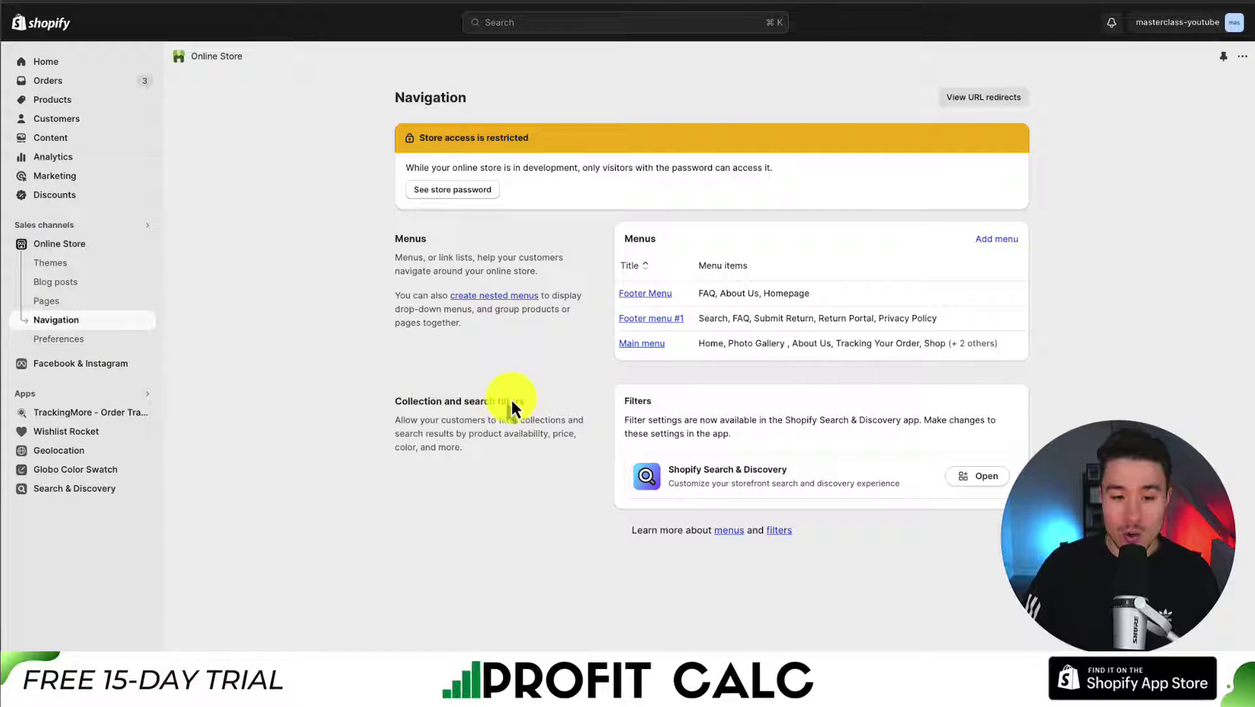
pyautogui.click(635, 327)
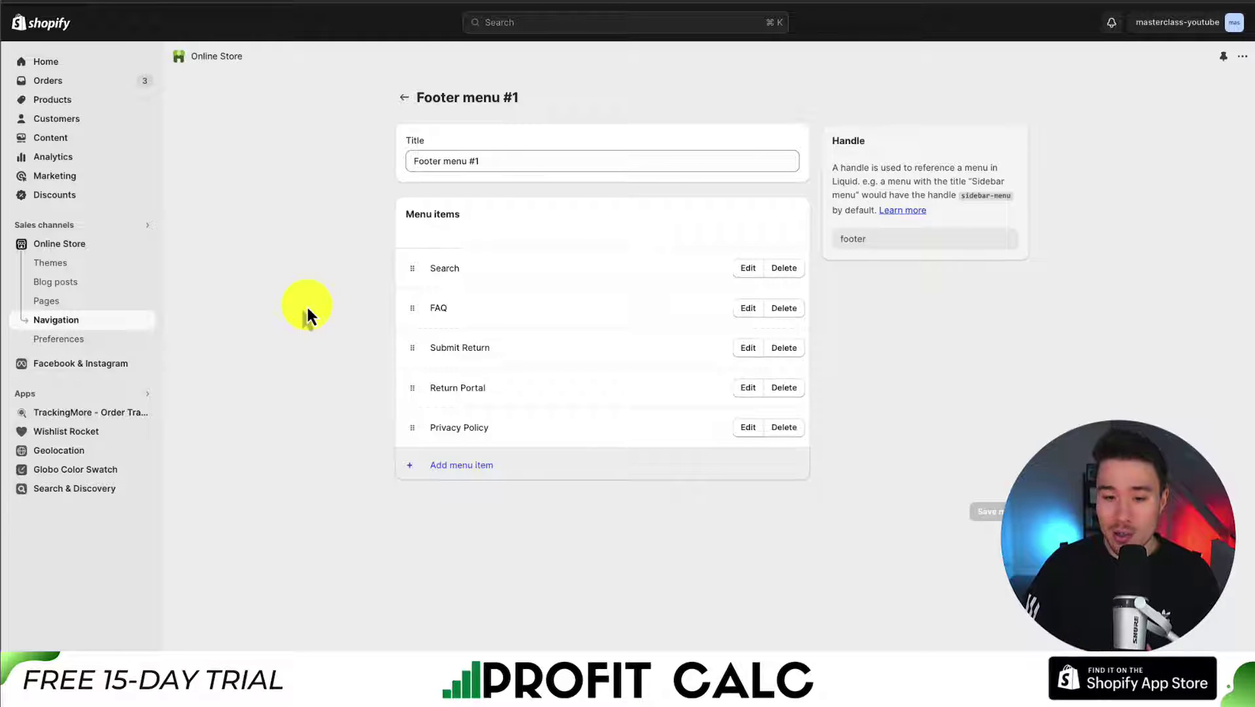
pyautogui.moveTo(432, 100); pyautogui.dragTo(550, 101)
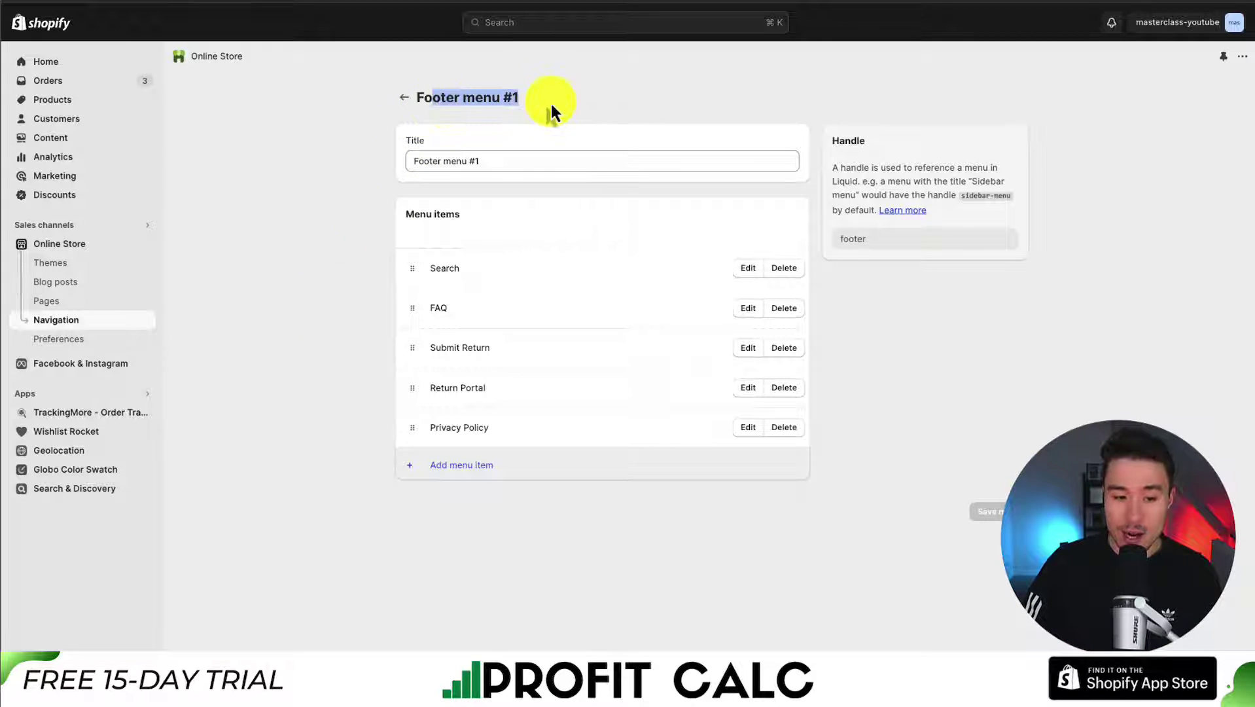
pyautogui.click(436, 468)
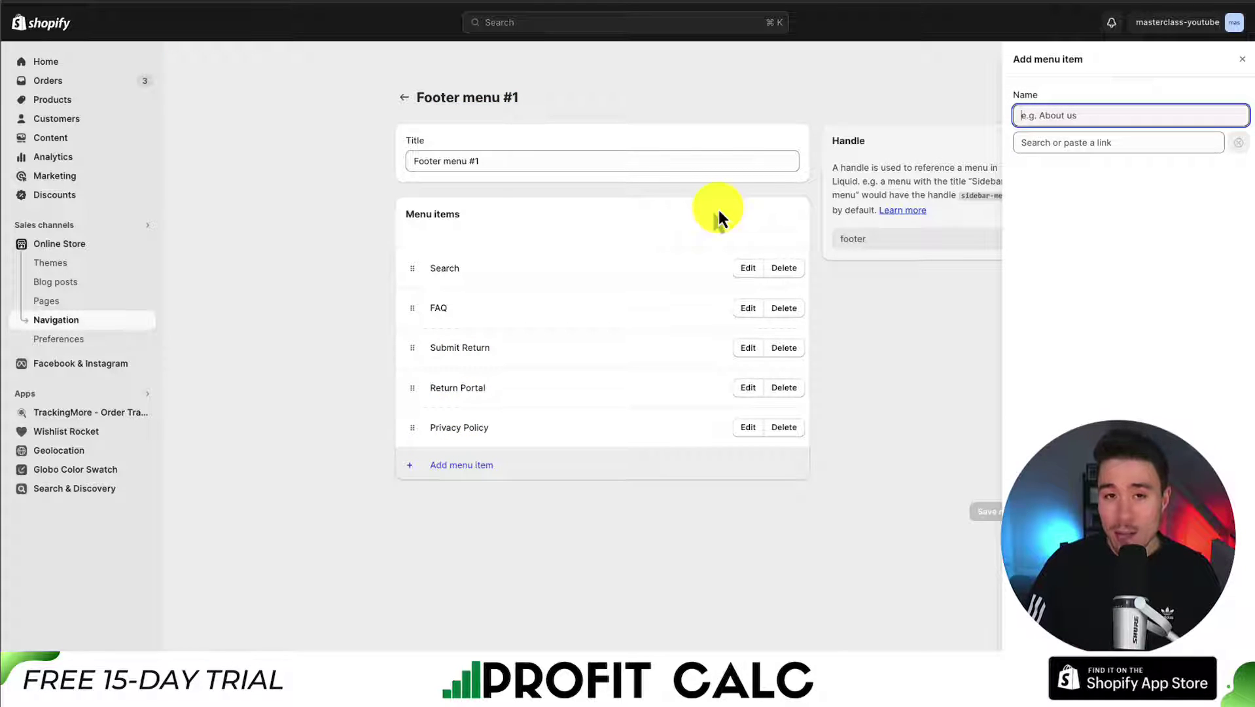
# Add a 'Terms of Service' item linked to Policies > Terms of Service and save the menu
pyautogui.write('Terms of Ser')
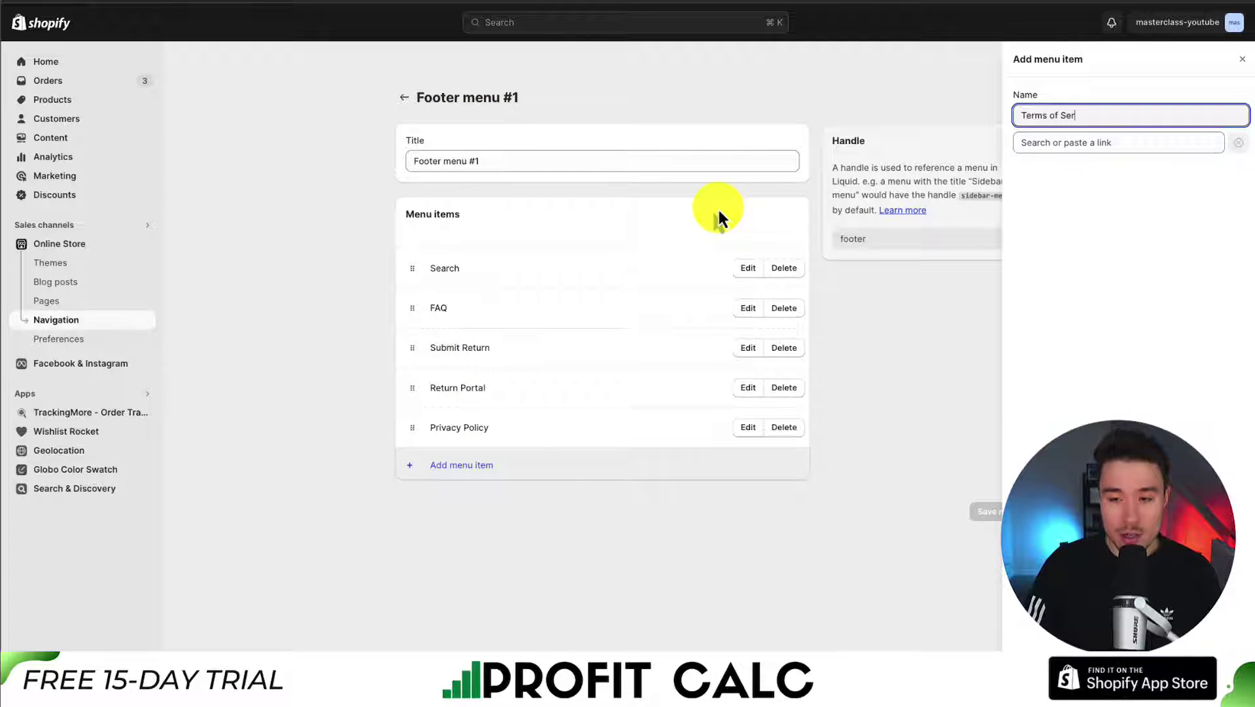
pyautogui.write('vice')
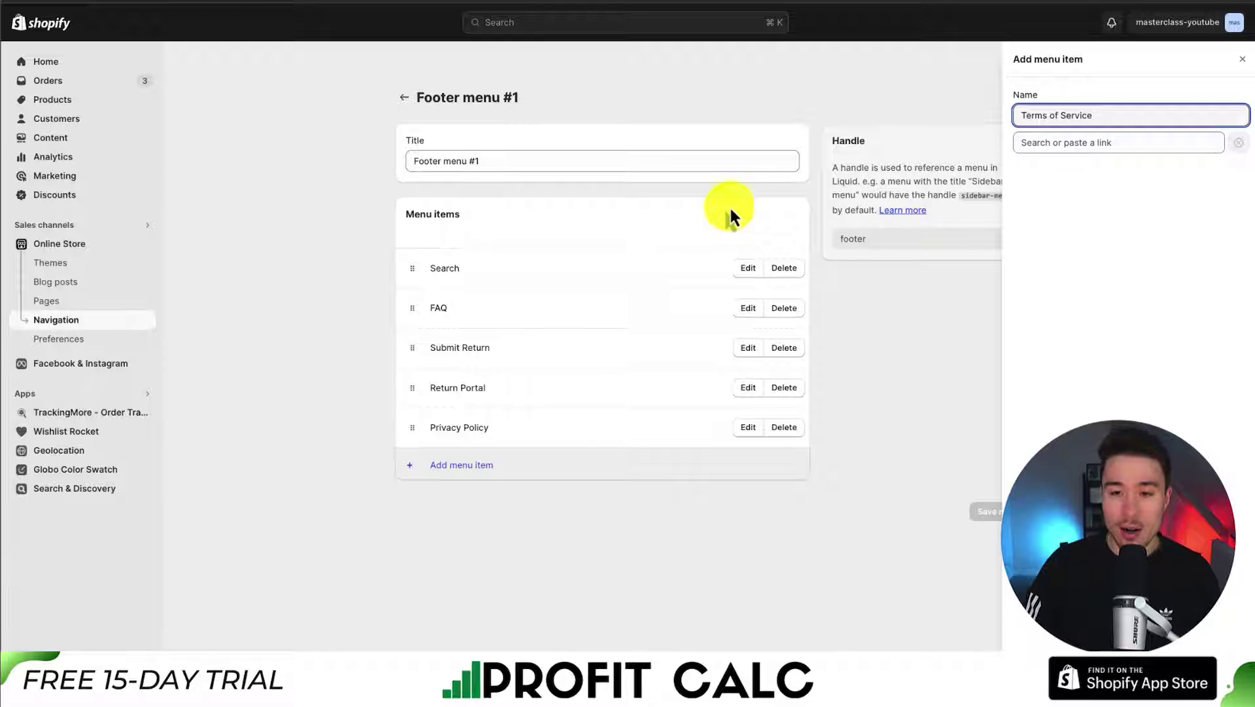
pyautogui.click(1106, 144)
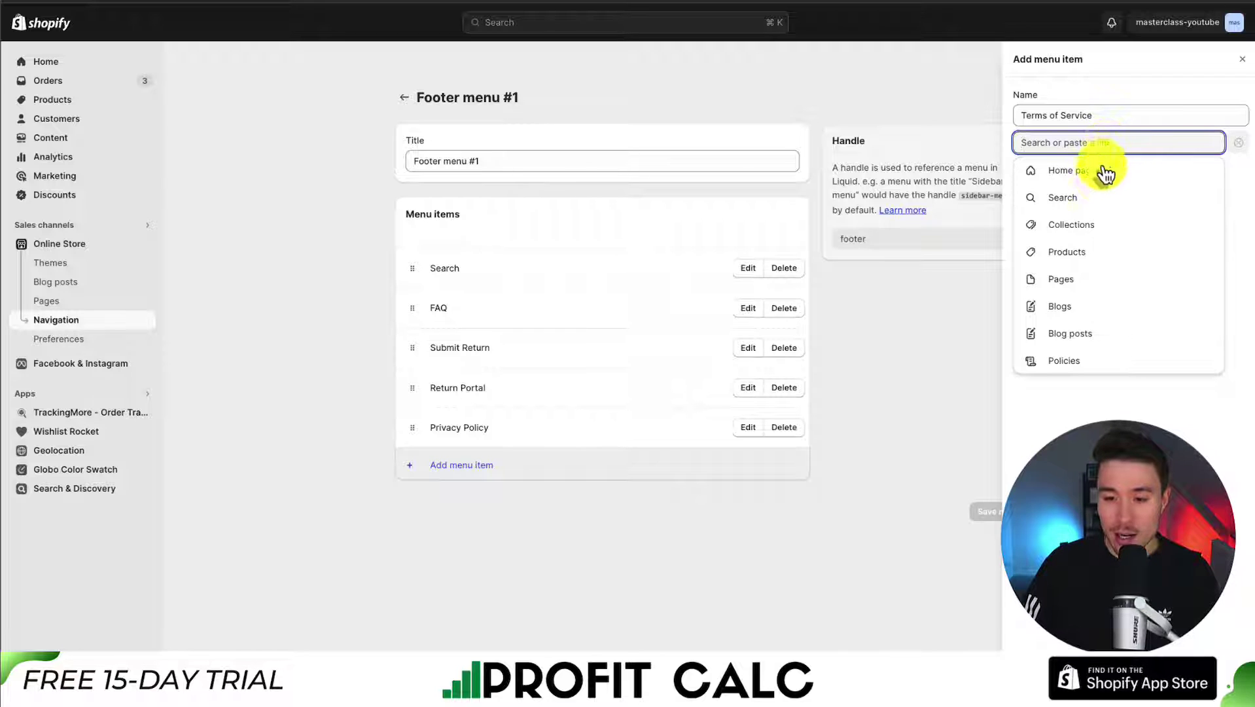
pyautogui.click(1057, 359)
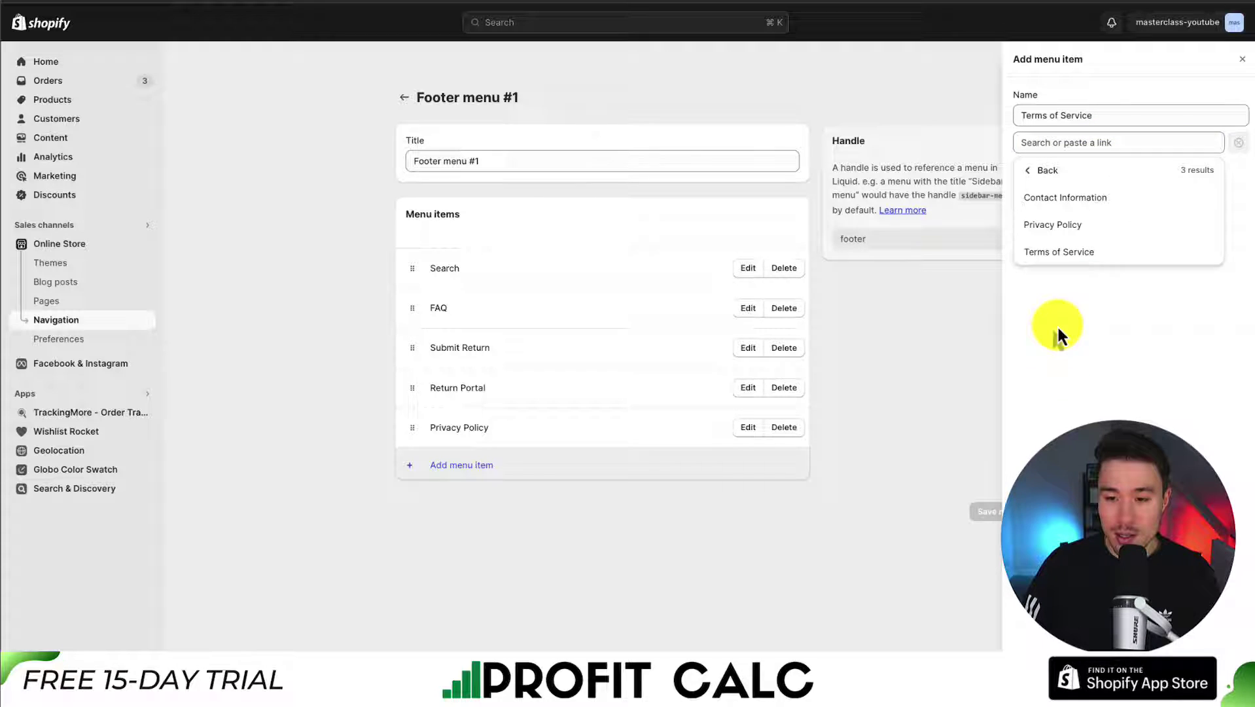
pyautogui.click(1061, 255)
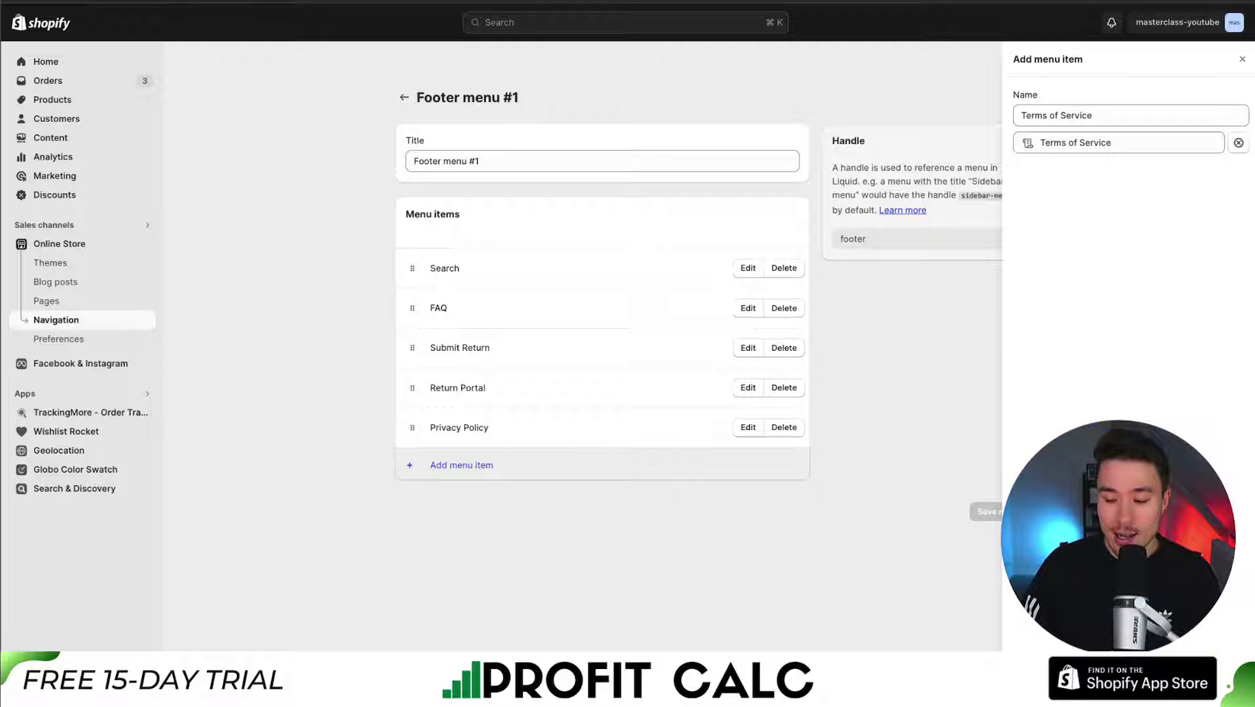
pyautogui.click(1203, 629)
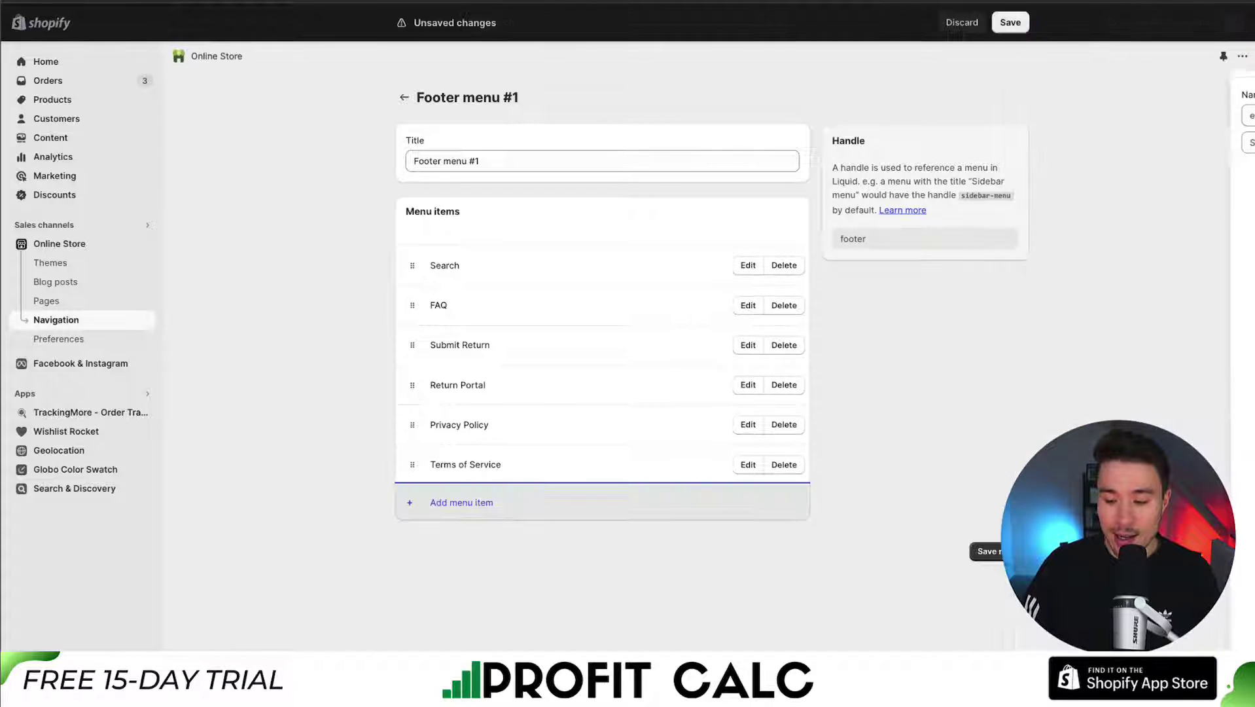
pyautogui.click(1008, 24)
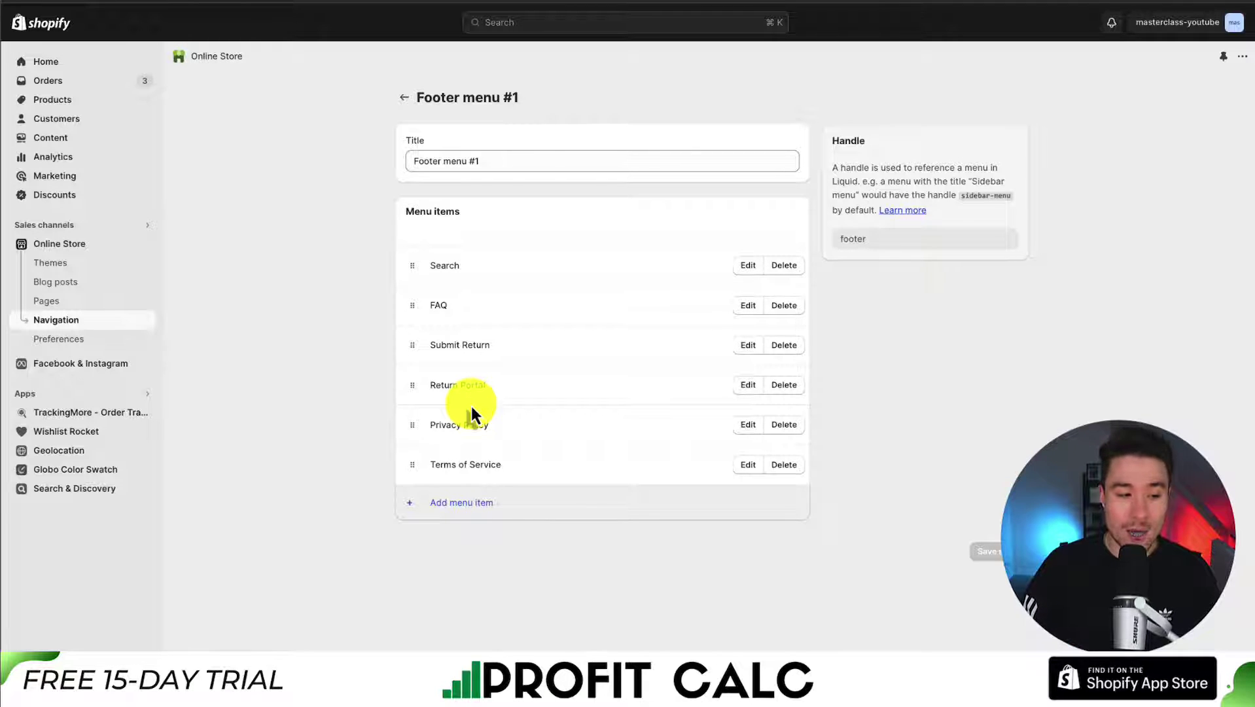
# Go to Online Store > Themes
pyautogui.click(43, 268)
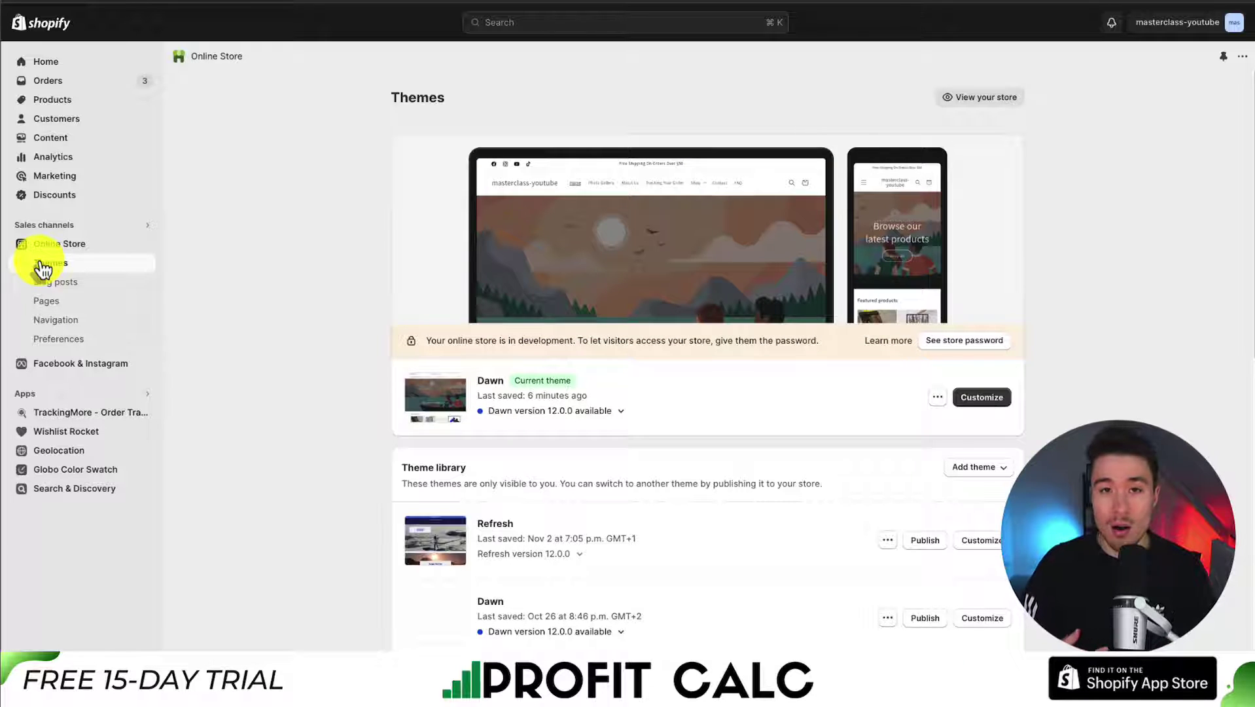
# Customize Dawn: add a Menu block to the Footer and save the theme with Ctrl+S
pyautogui.click(977, 403)
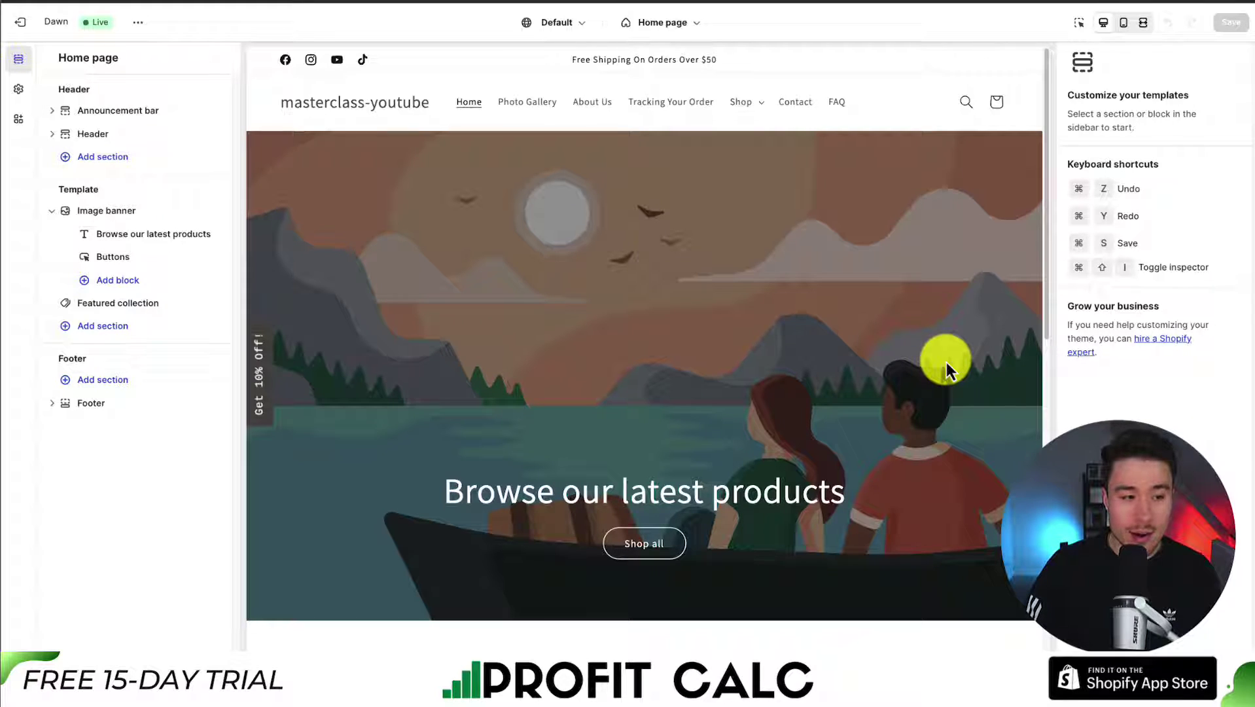
pyautogui.click(85, 403)
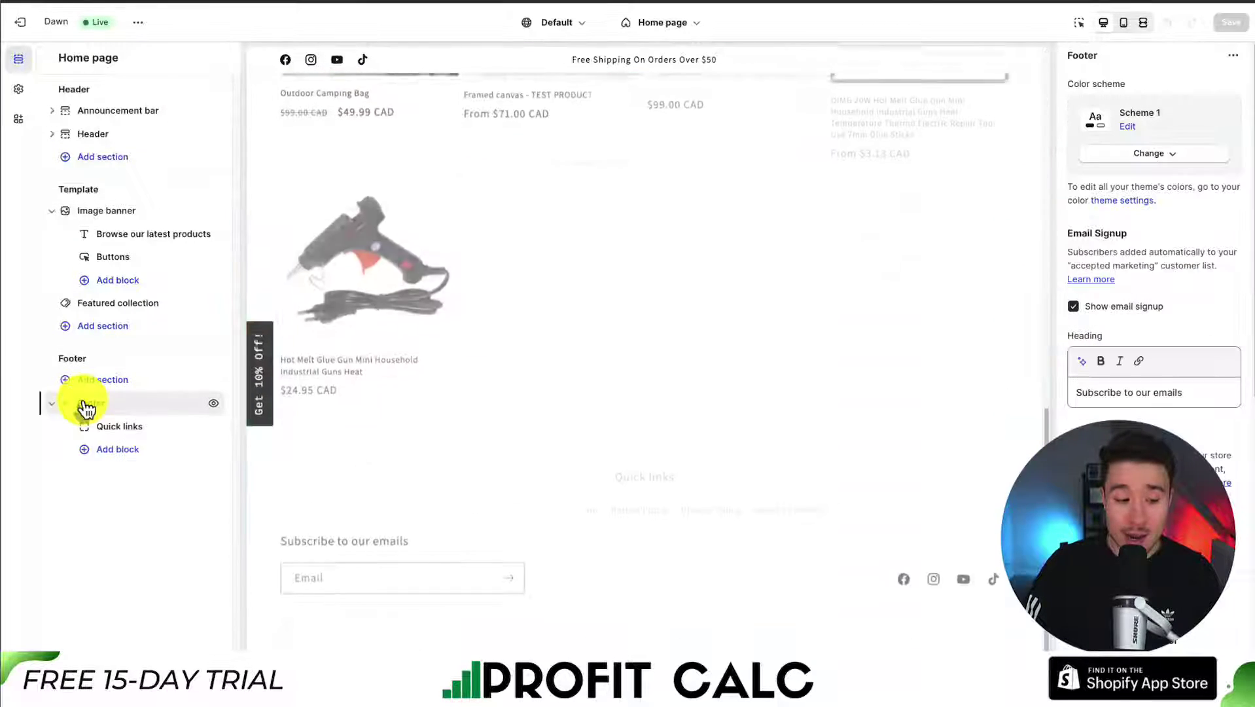
pyautogui.click(112, 426)
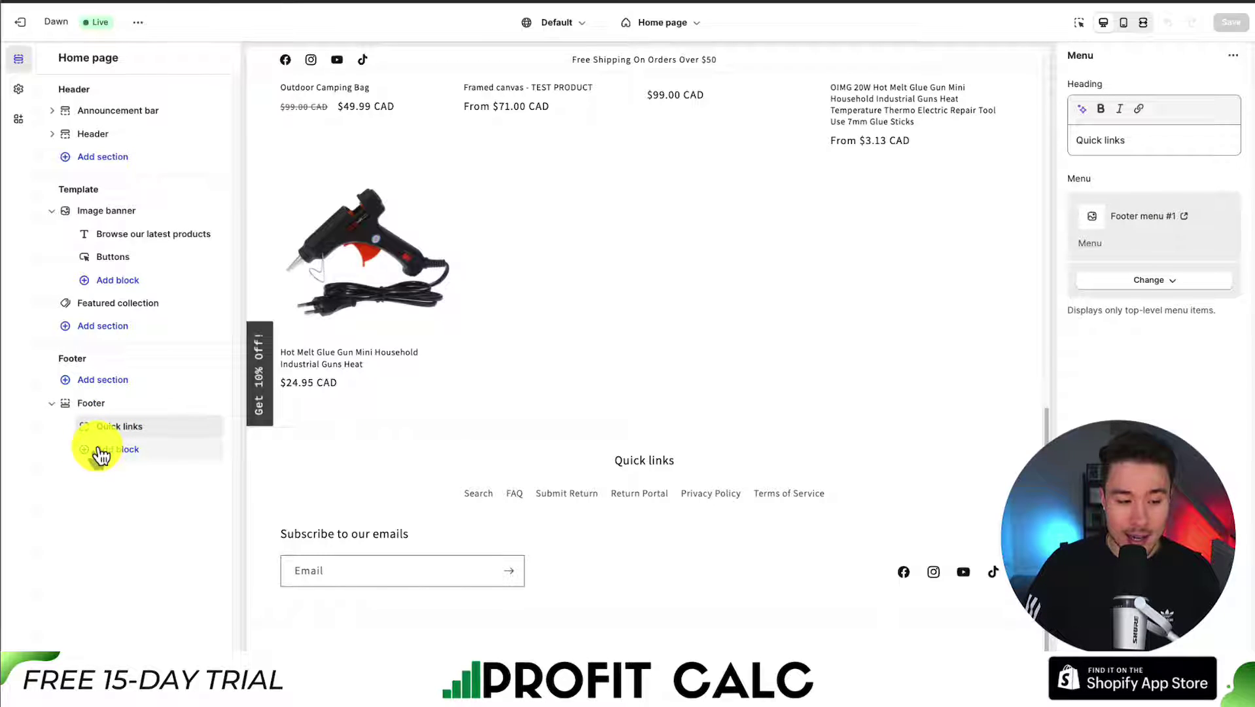
pyautogui.click(100, 450)
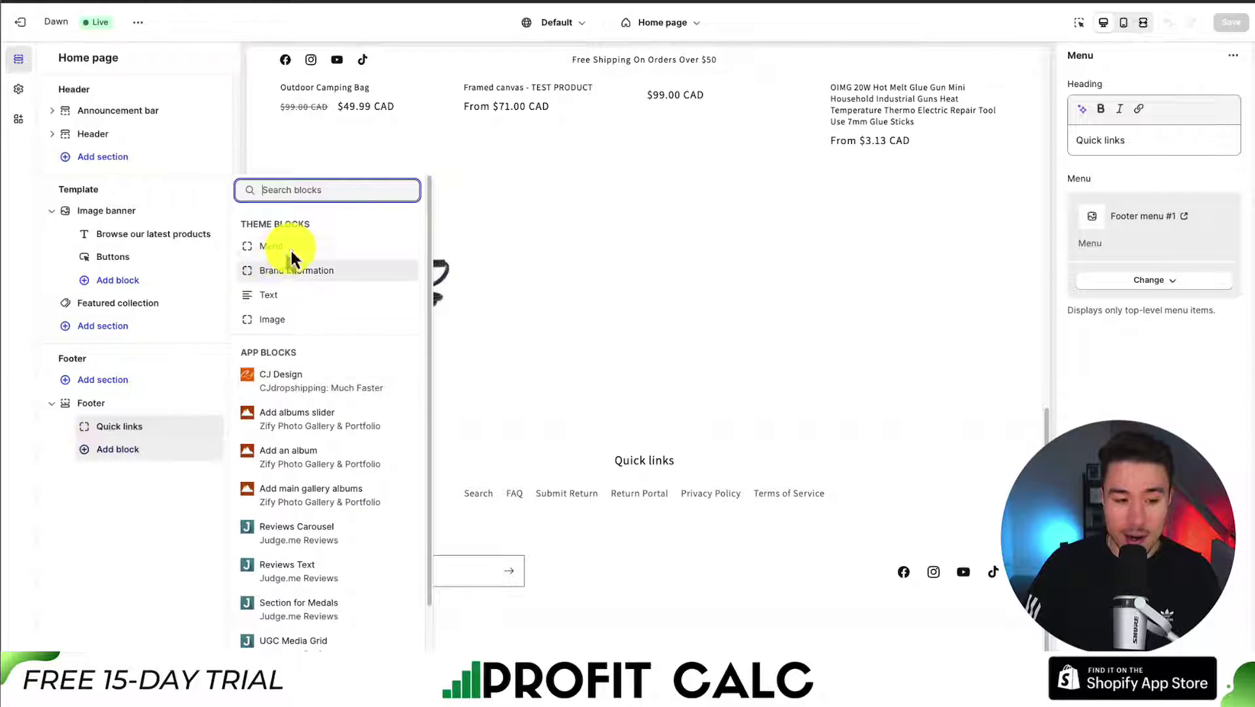
pyautogui.click(292, 249)
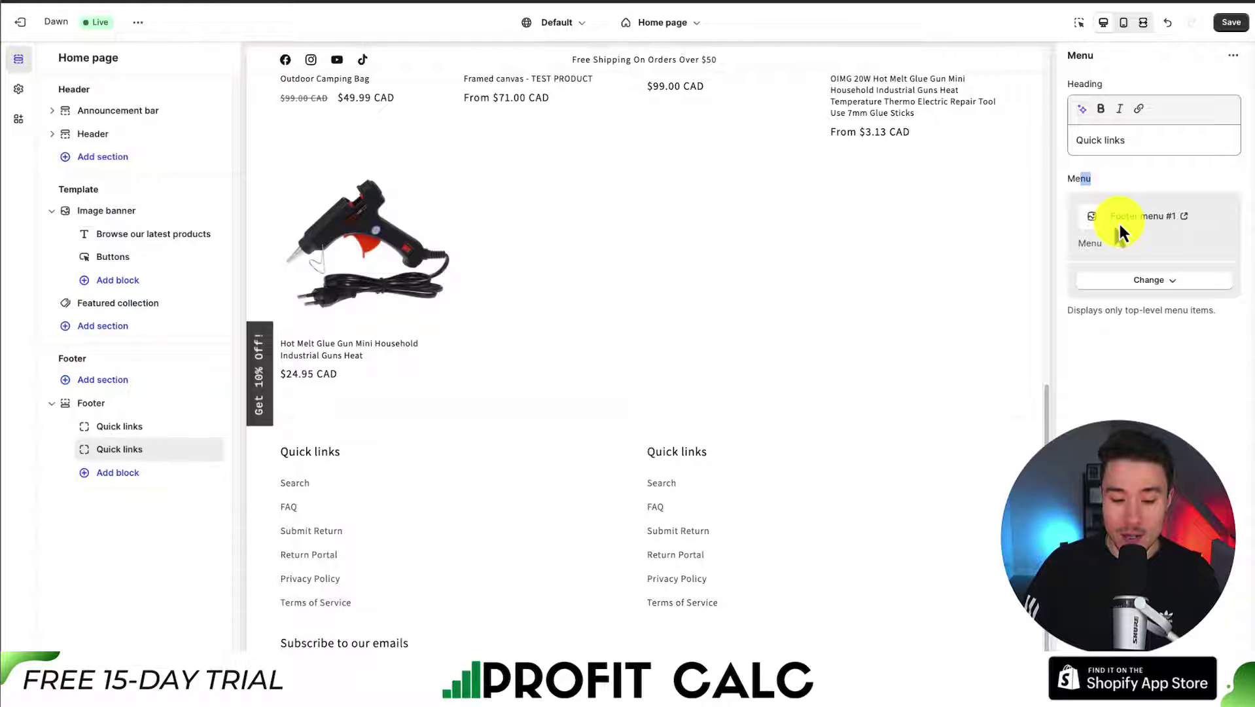
pyautogui.hotkey('ctrl', 's')
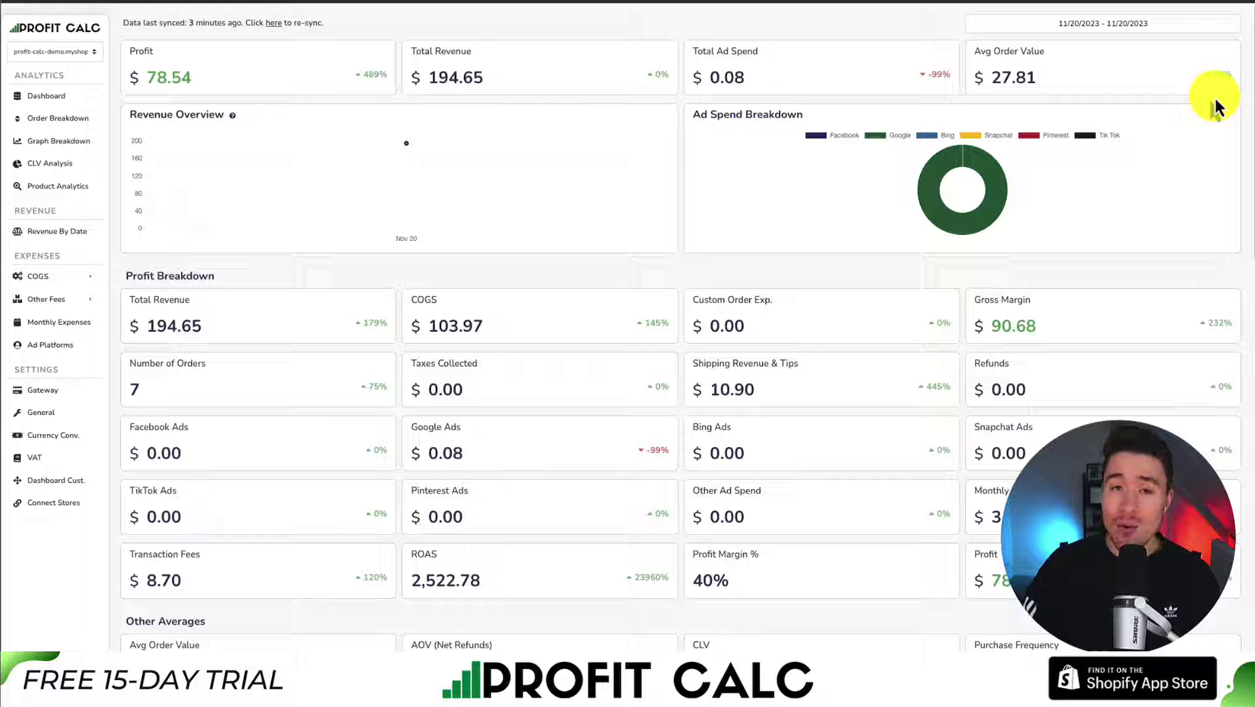
# Set the Profit Calc date range to Last 7 Days (11/14–11/20/2023) and review the figures
pyautogui.click(1116, 29)
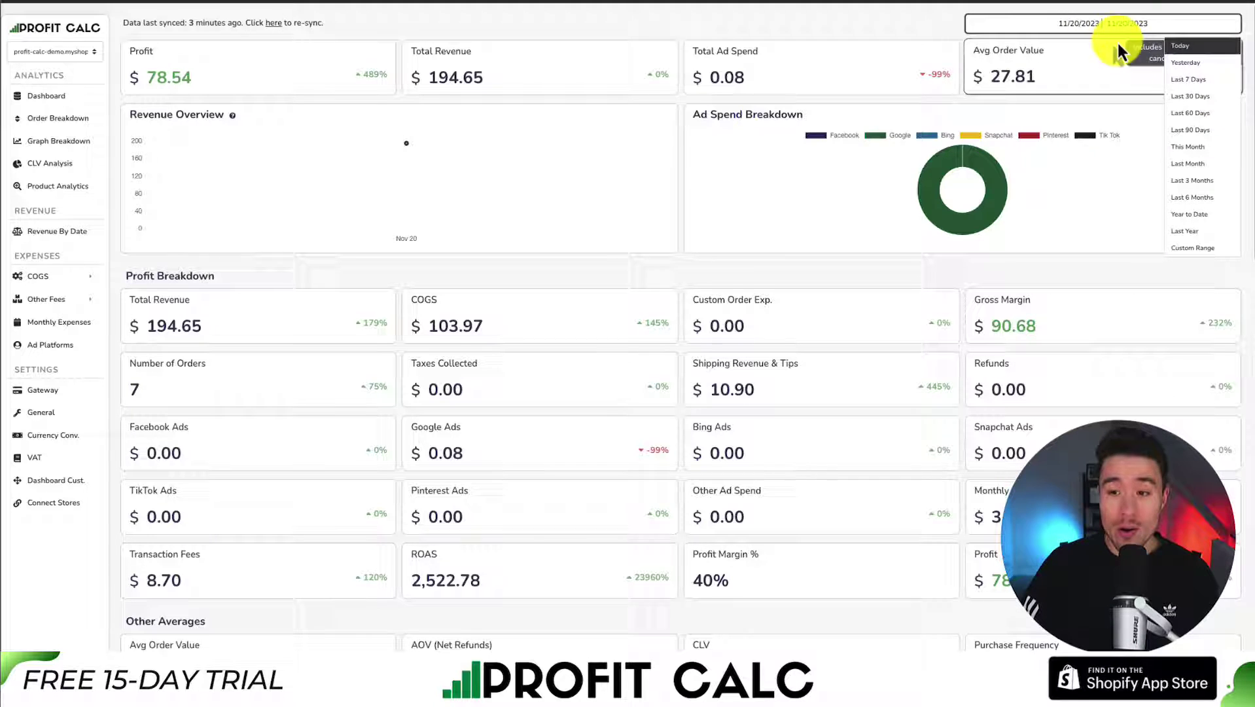
pyautogui.click(1173, 87)
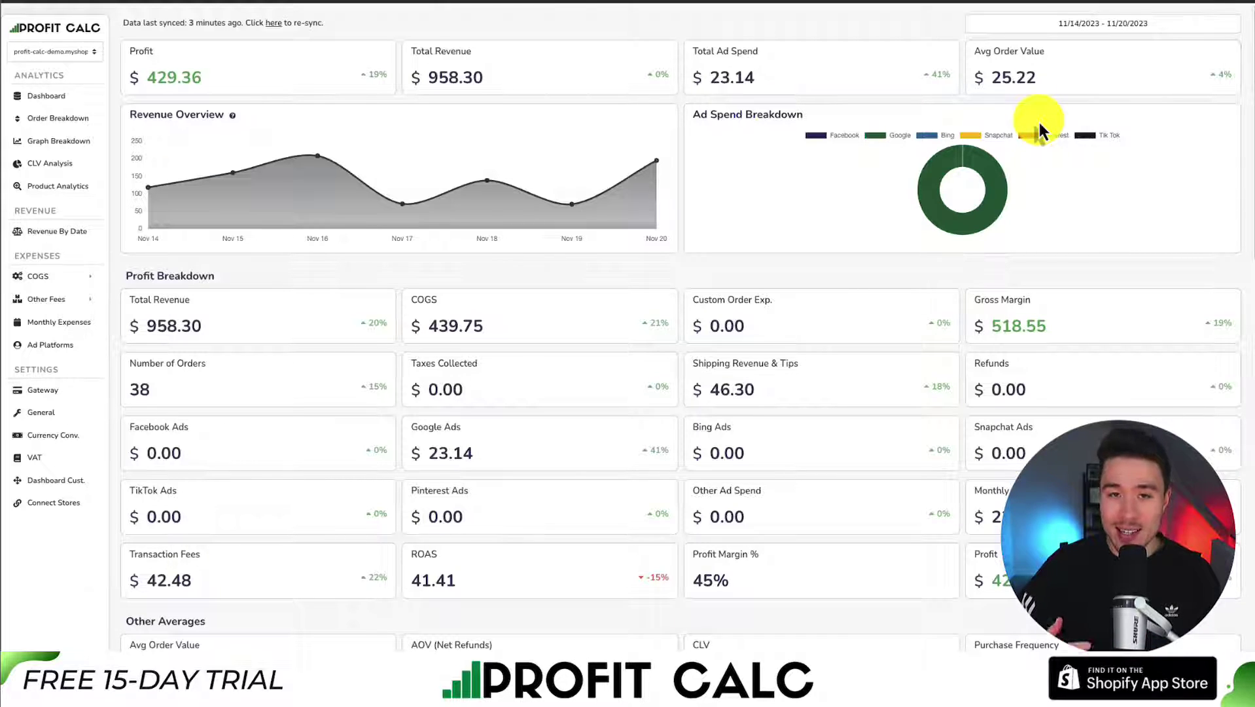
pyautogui.scroll(-2, 1246, 126)
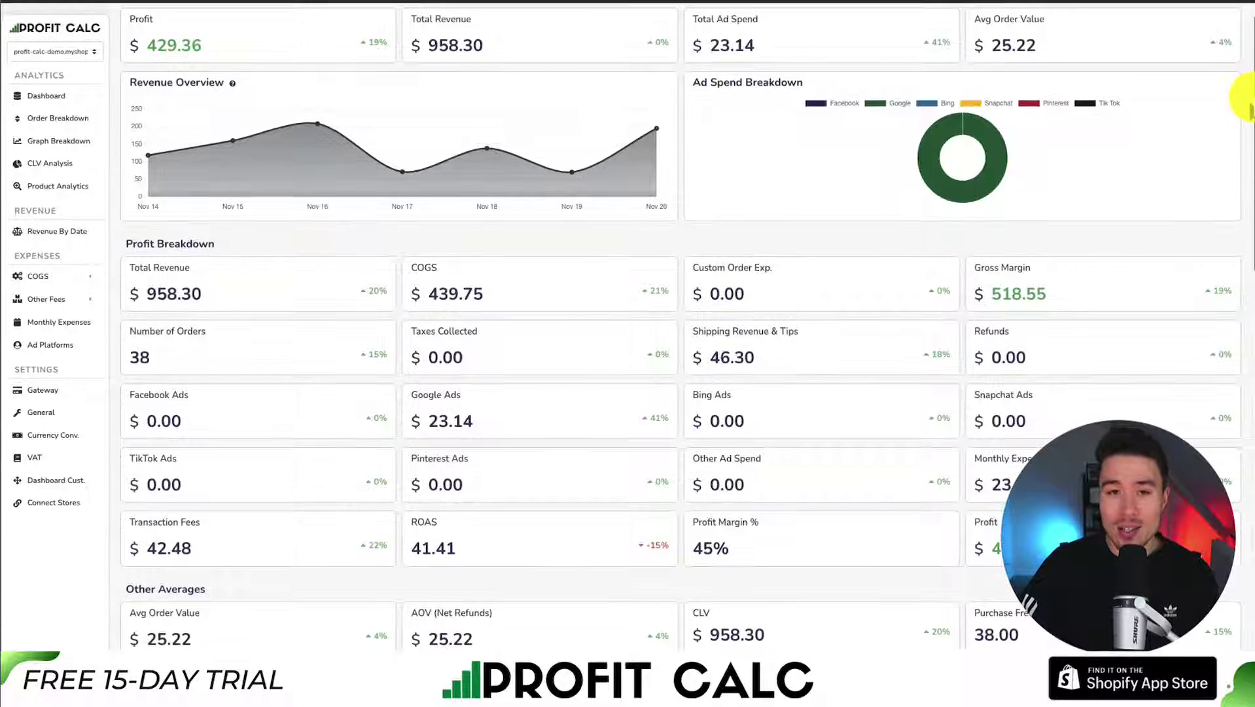
pyautogui.scroll(-5, 1246, 131)
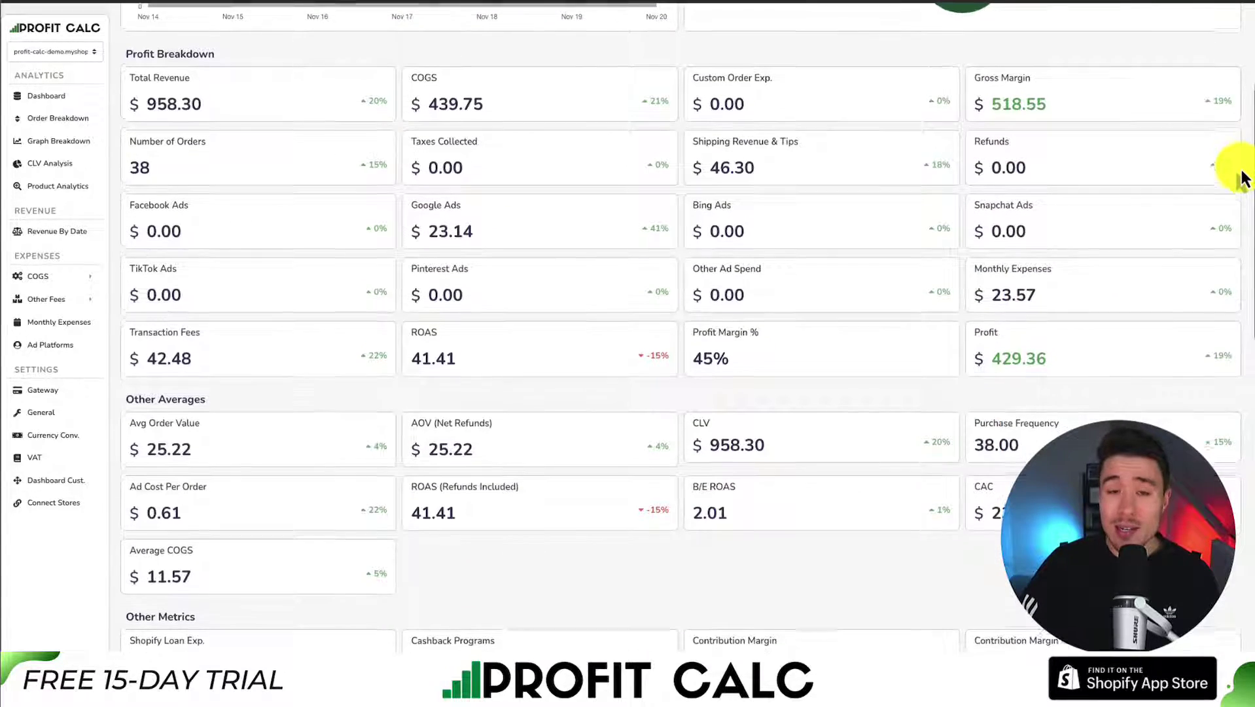
pyautogui.scroll(-6, 1235, 199)
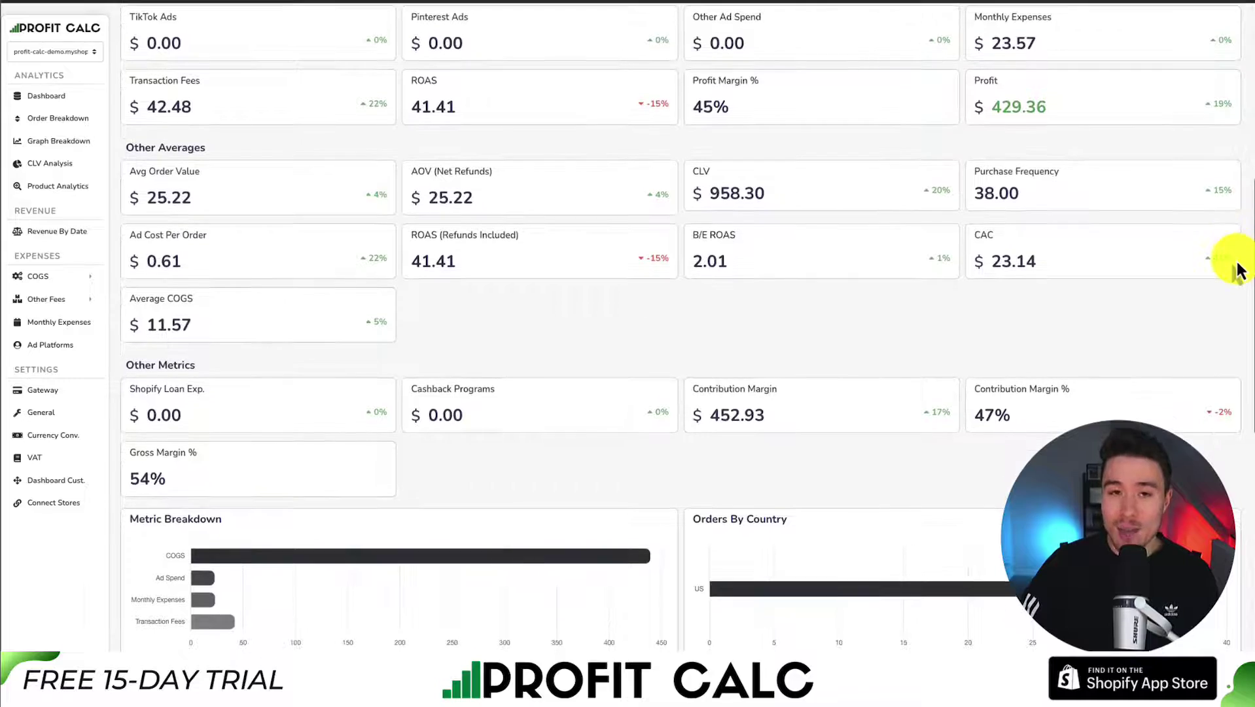
pyautogui.scroll(-9, 1226, 282)
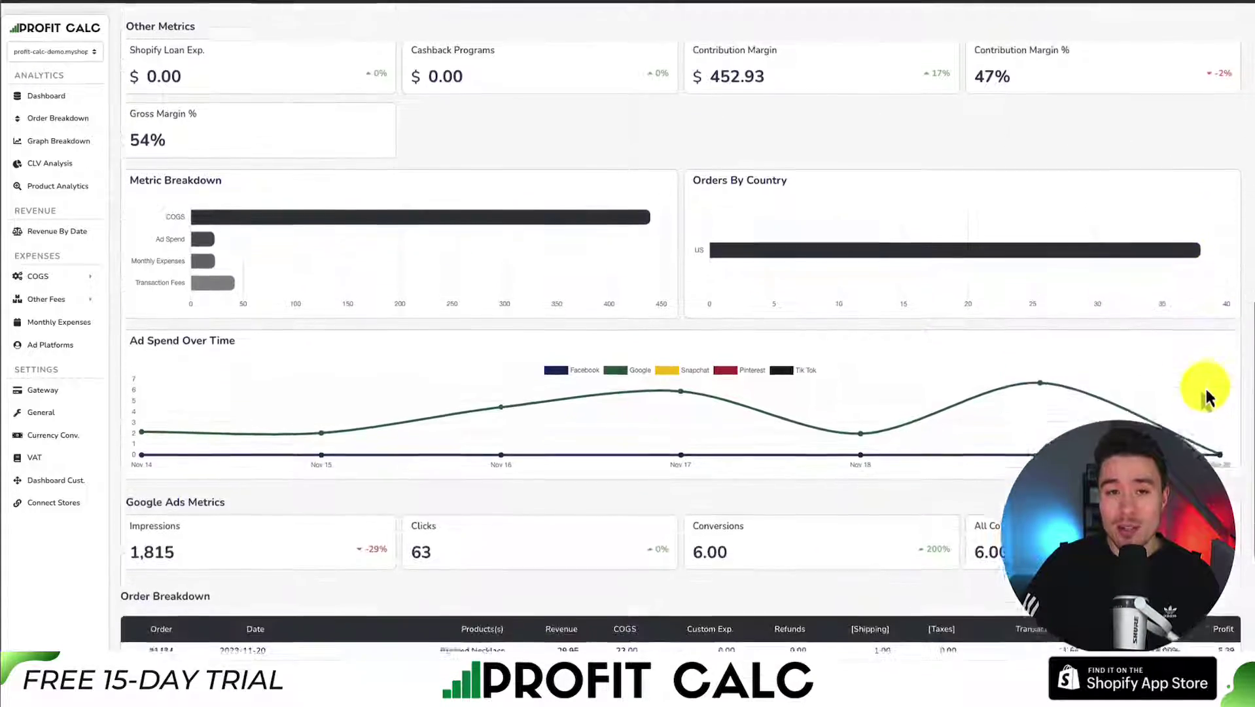
pyautogui.scroll(-3, 1210, 432)
pyautogui.scroll(6, 1210, 414)
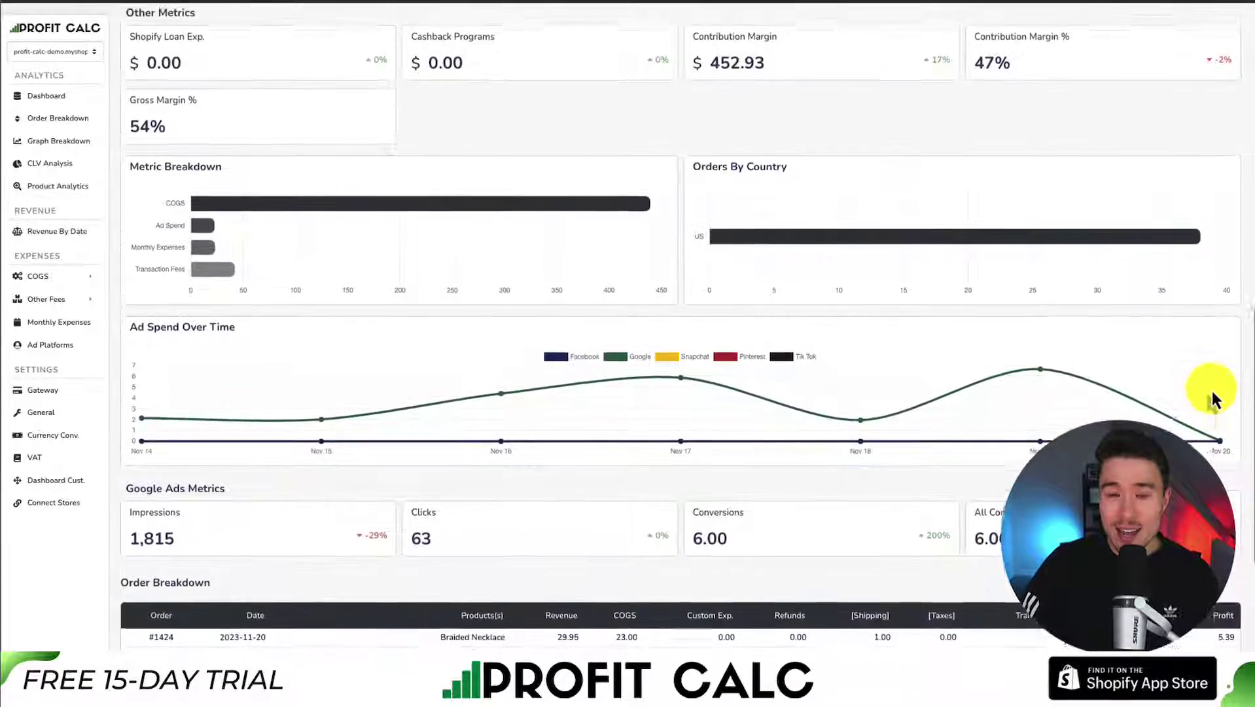
pyautogui.scroll(10, 1221, 366)
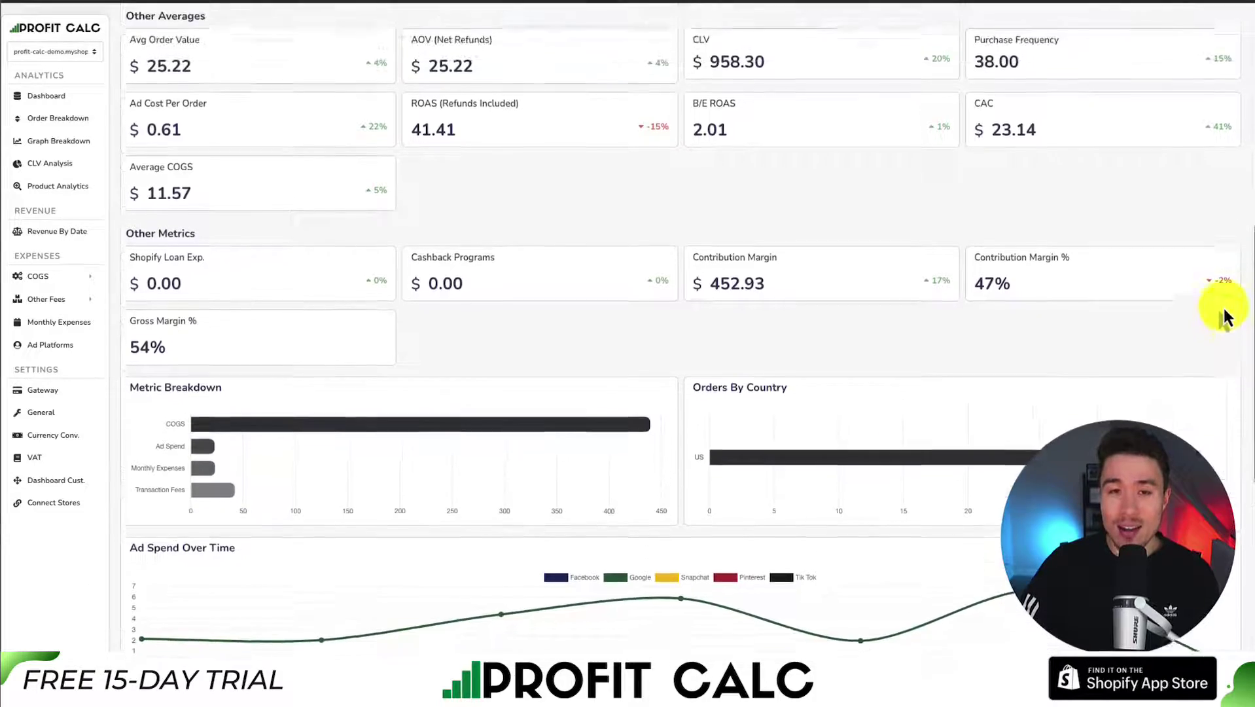
pyautogui.scroll(7, 1237, 232)
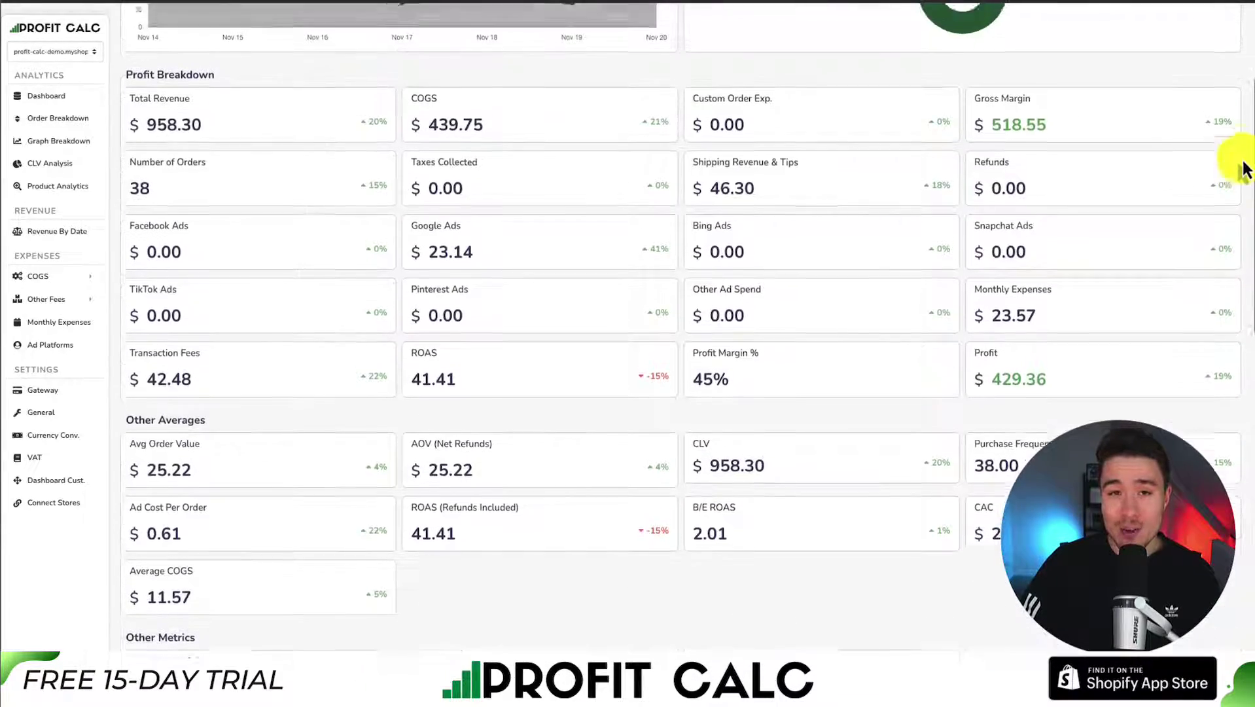
pyautogui.scroll(3, 1229, 126)
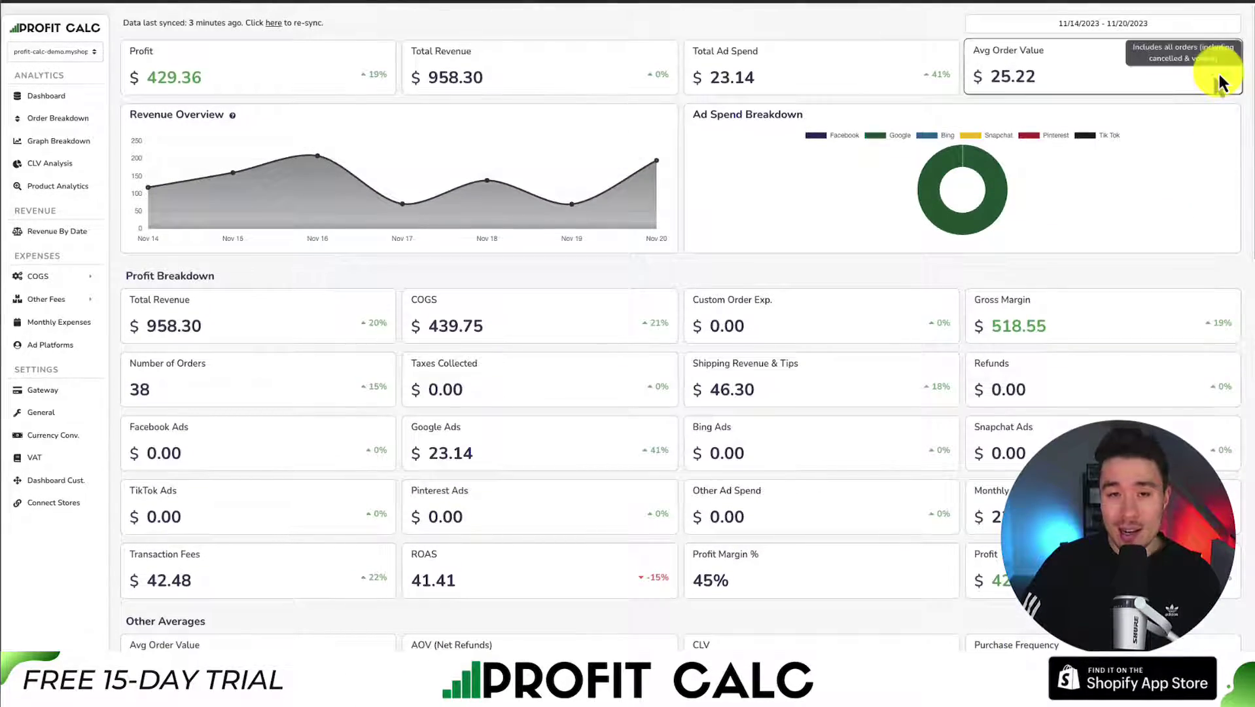